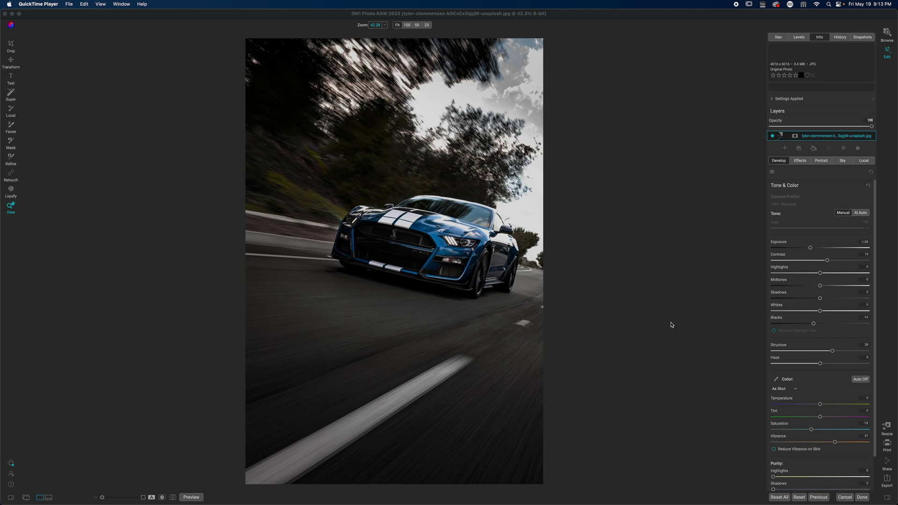
# Examine the Backgrounds extras available for a new layer and close the browser without adding one.
pyautogui.click(569, 29)
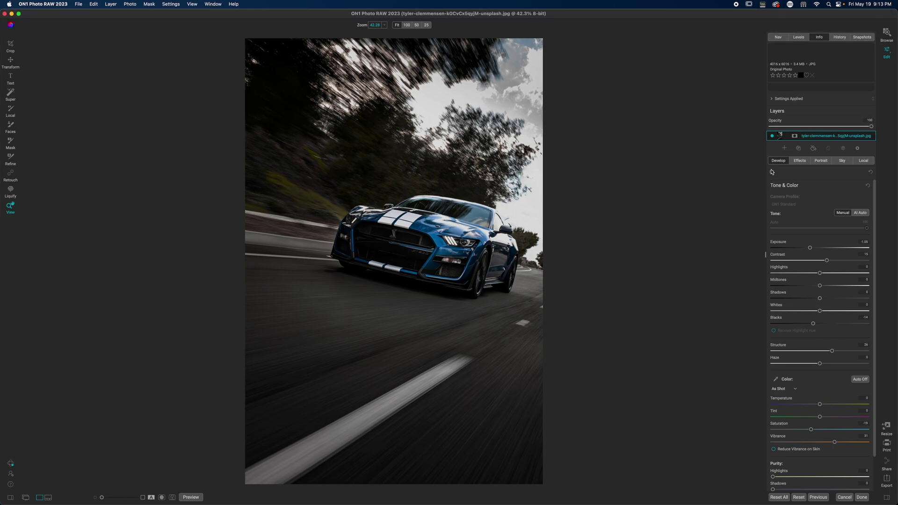
pyautogui.click(785, 149)
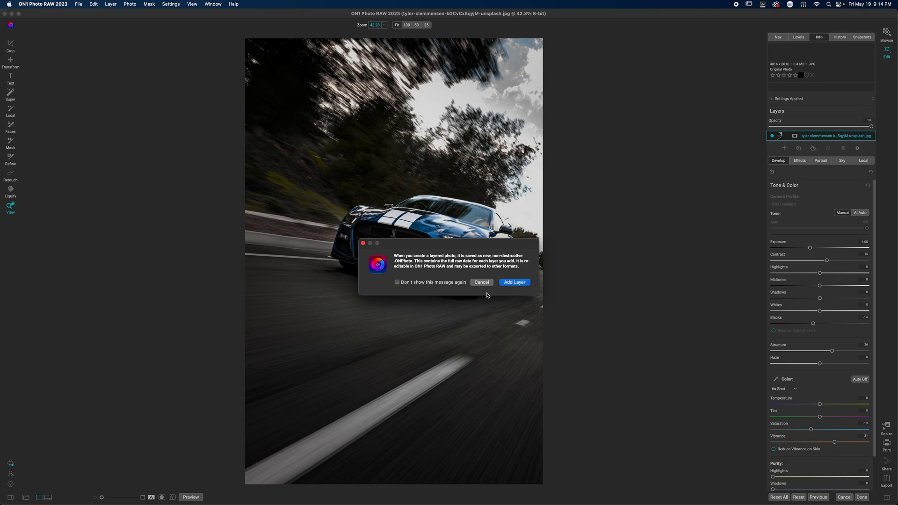
pyautogui.click(398, 282)
pyautogui.click(514, 283)
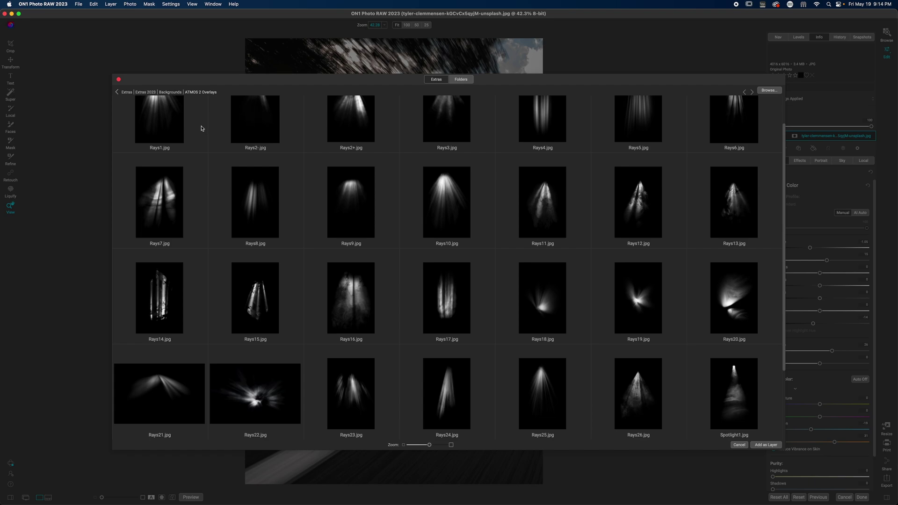
pyautogui.click(170, 92)
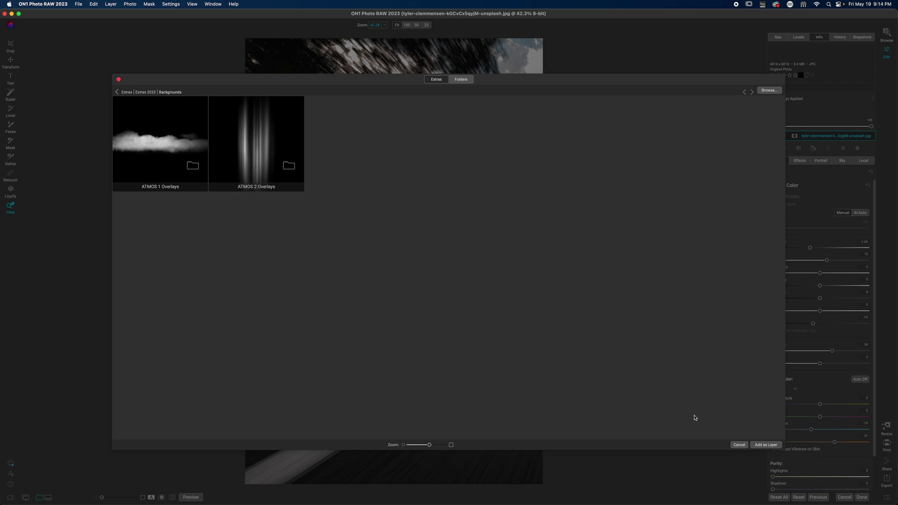
pyautogui.click(738, 445)
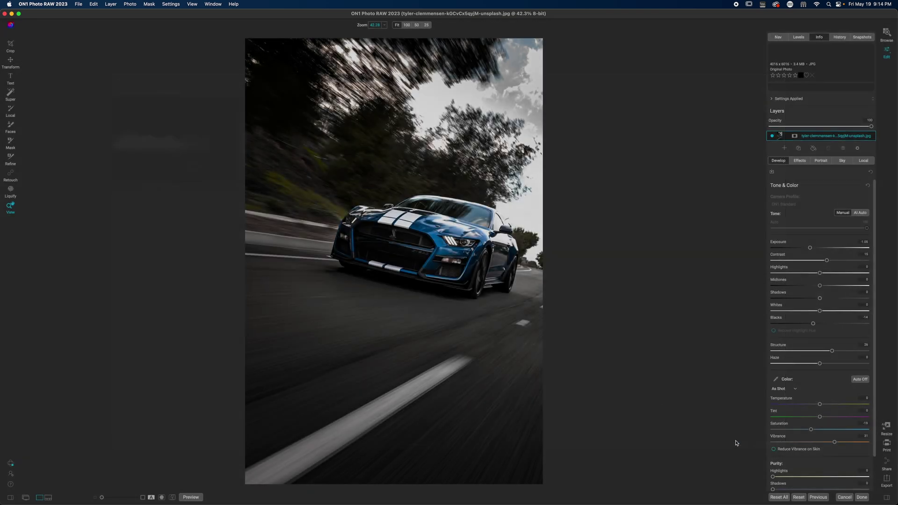
# In the Extras Manager, choose Glass_1.jpg through Glass_56.jpg from the ATMOS 3 Overlays folder for import as backgrounds.
pyautogui.click(78, 5)
pyautogui.click(109, 80)
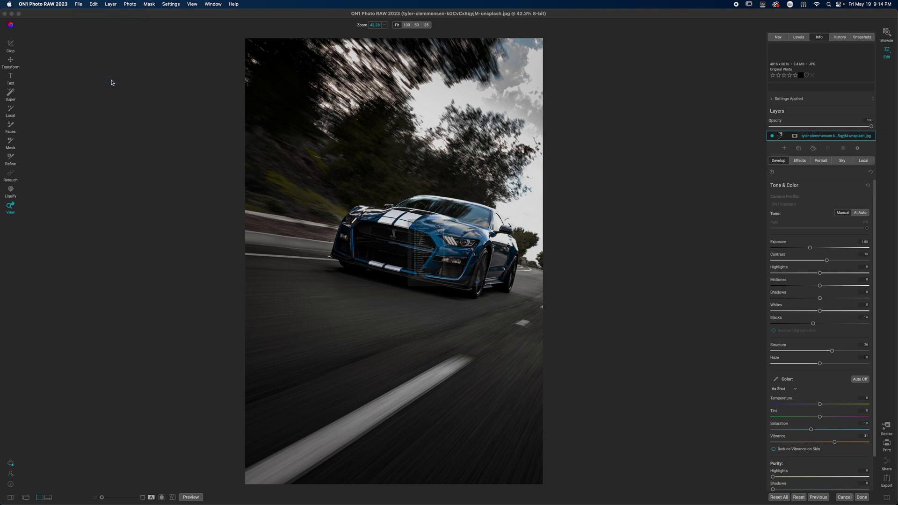
pyautogui.click(380, 161)
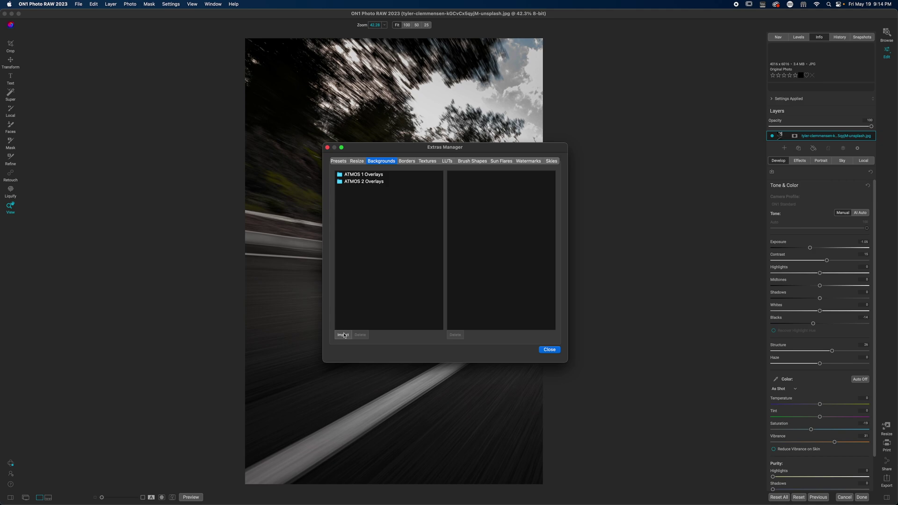
pyautogui.click(343, 335)
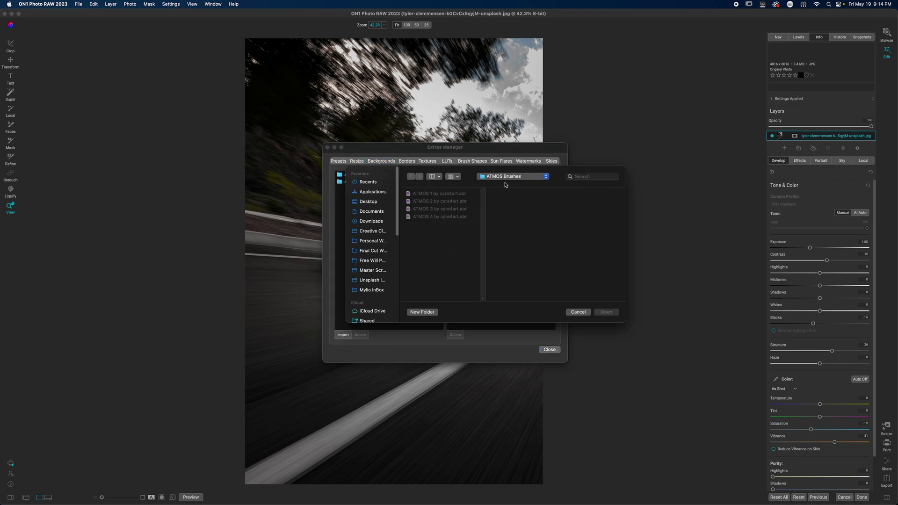
pyautogui.click(508, 181)
pyautogui.click(508, 191)
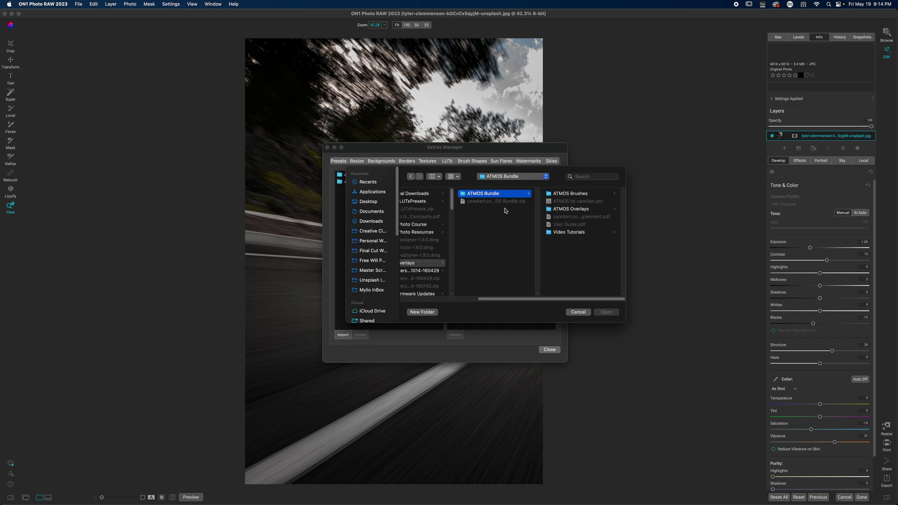
pyautogui.click(559, 211)
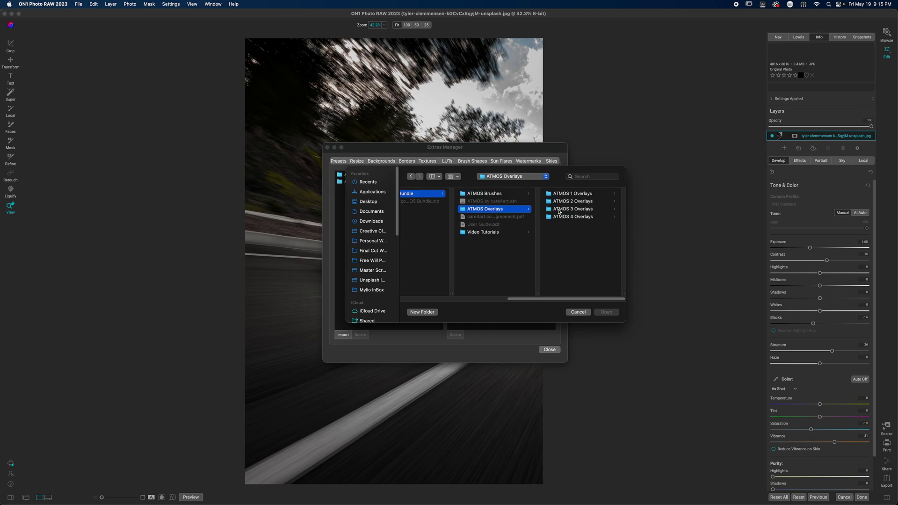
pyautogui.click(560, 210)
pyautogui.press('Right')
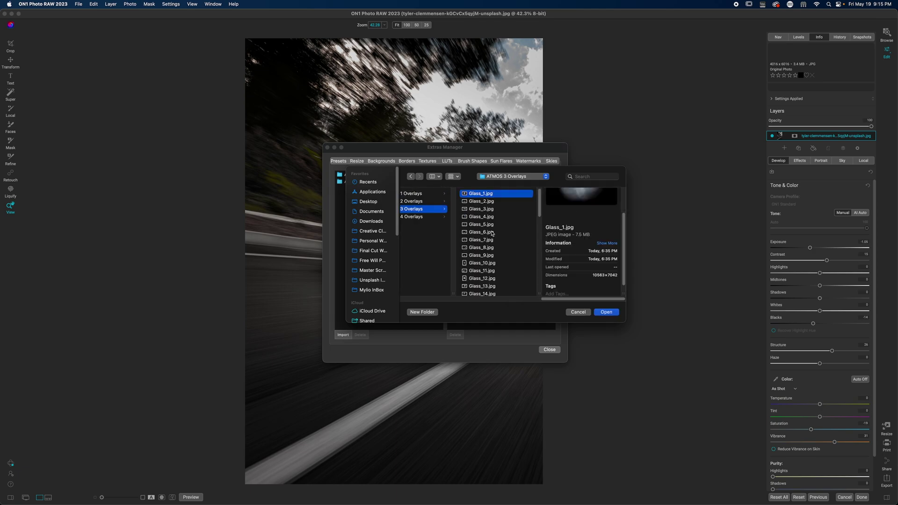
pyautogui.scroll(-10, 492, 233)
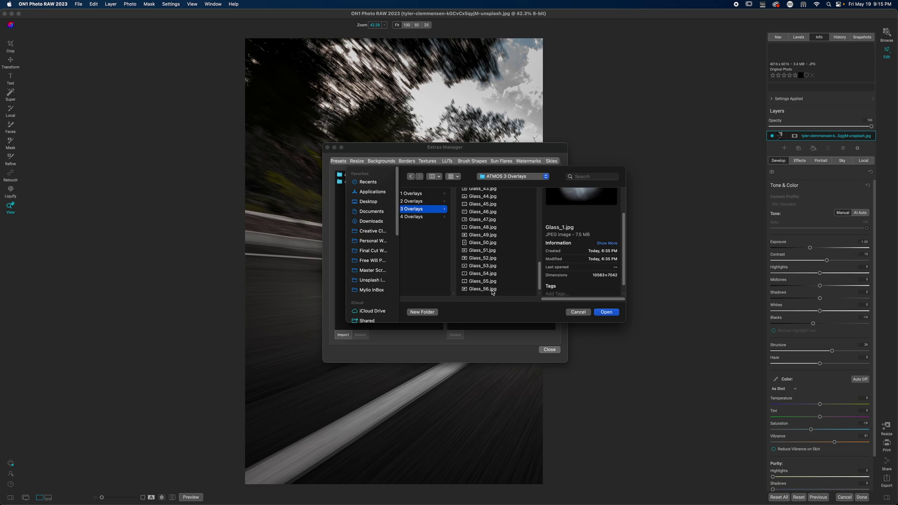
pyautogui.keyDown('shift'); pyautogui.click(492, 289); pyautogui.keyUp('shift')
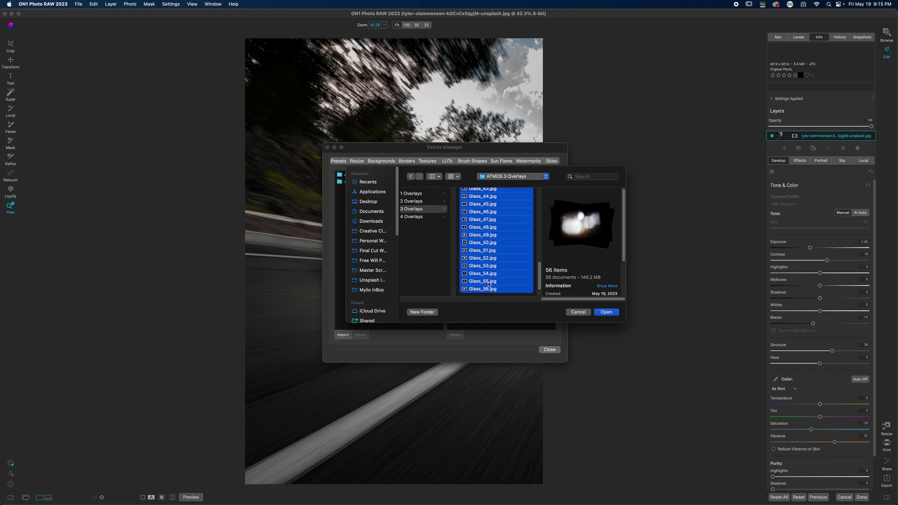
pyautogui.click(609, 316)
# Add a background category named ATMOS 3 Overlays and import the selected overlay images into it.
pyautogui.click(460, 249)
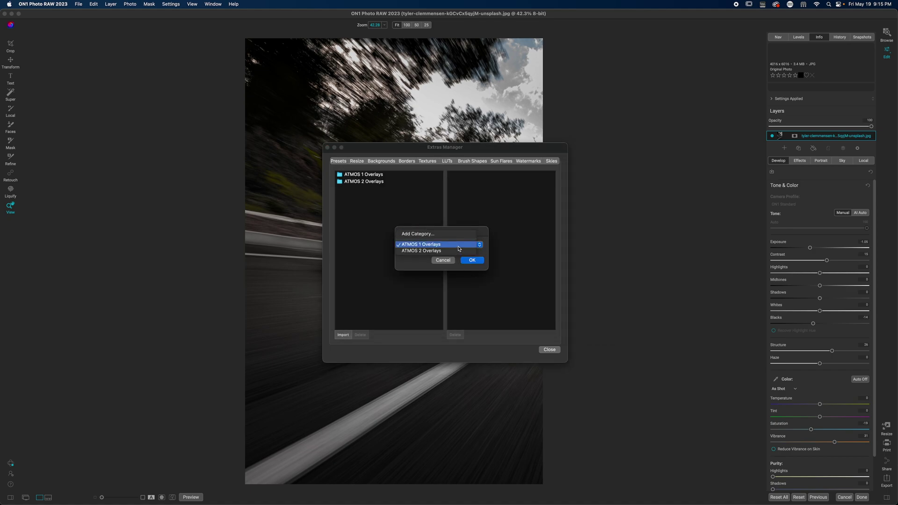
pyautogui.click(423, 234)
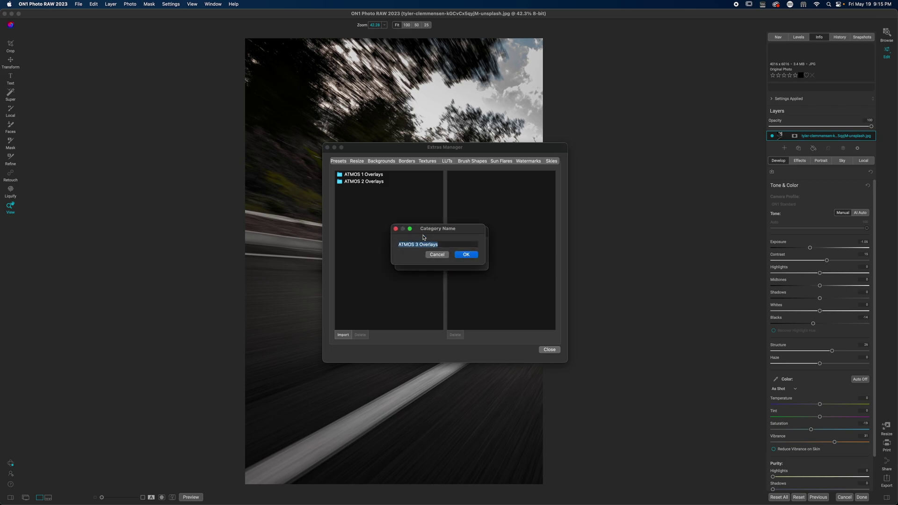
pyautogui.click(467, 260)
pyautogui.click(469, 261)
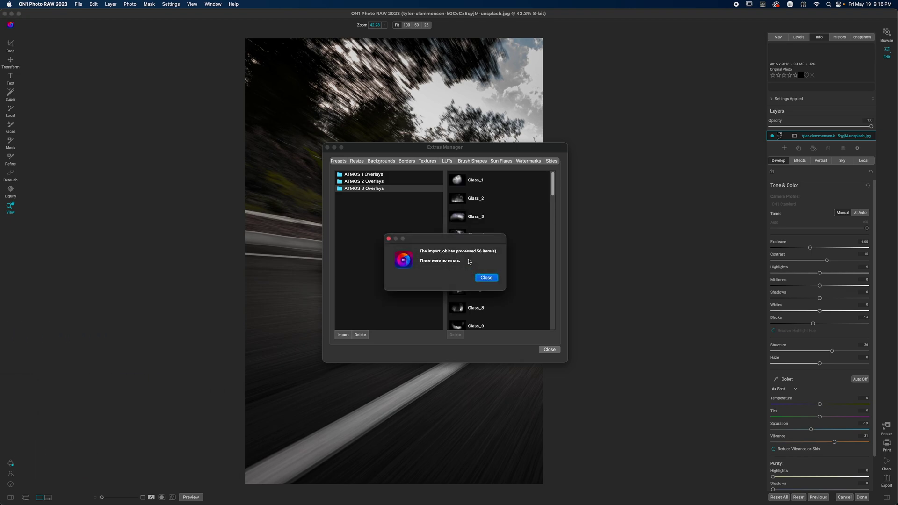
pyautogui.click(485, 278)
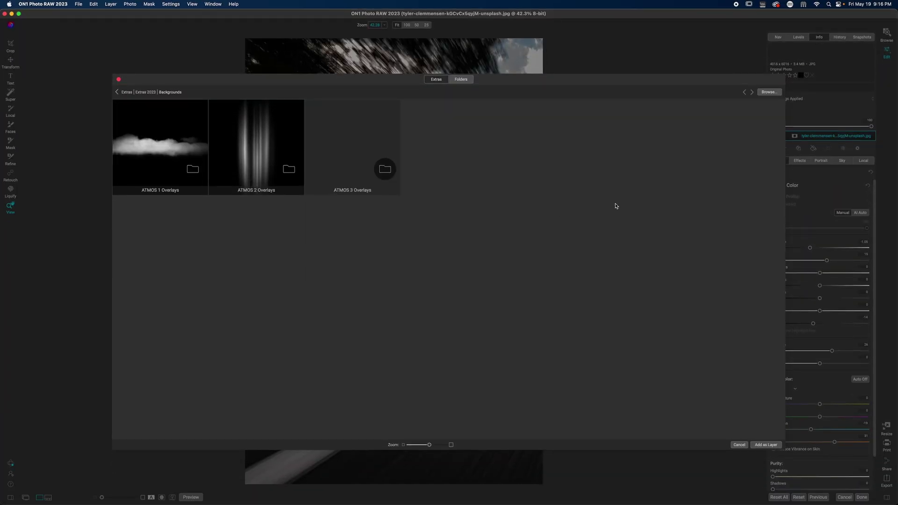
# Look through the Unsplash Images folder as a source for a new layer and return to the extras library.
pyautogui.click(462, 80)
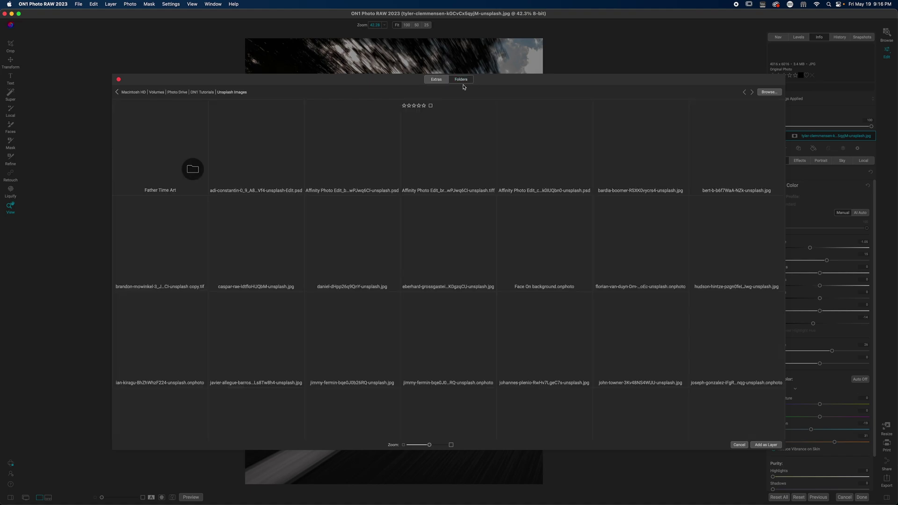
pyautogui.scroll(-2, 474, 204)
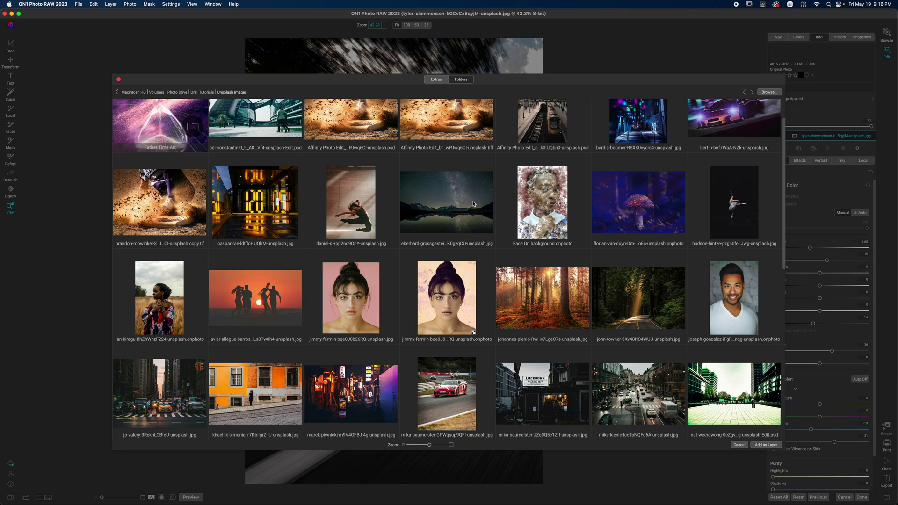
pyautogui.click(437, 80)
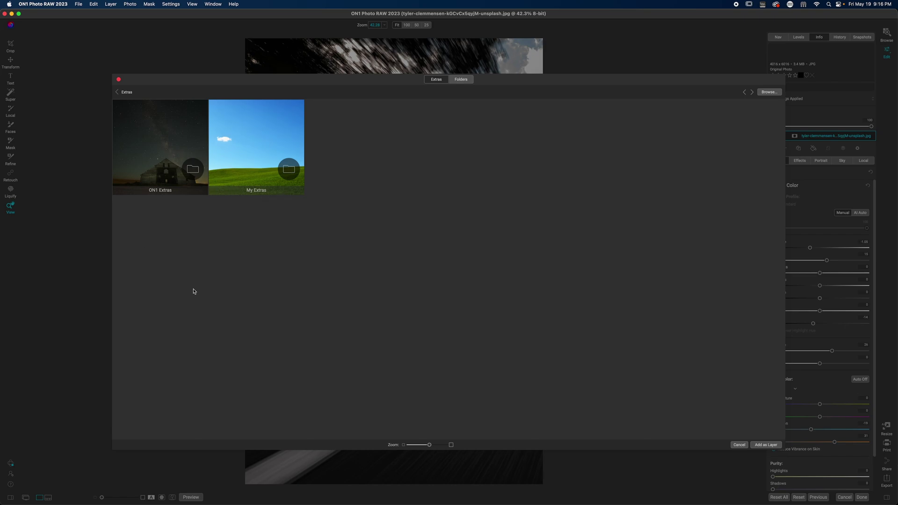
# Add image 5 of the ON1 Autumn Texture Collection as a layer above the car photo and set its blending mode to Overlay.
pyautogui.doubleClick(271, 144)
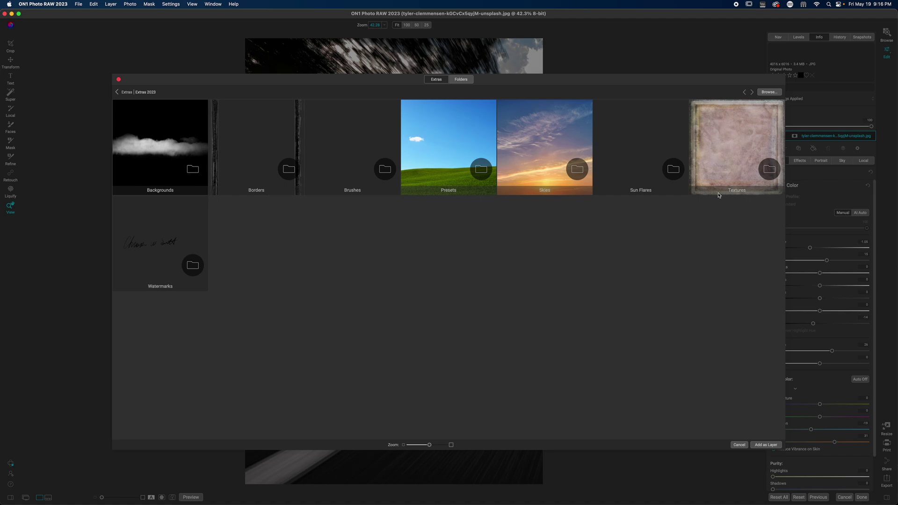
pyautogui.doubleClick(726, 147)
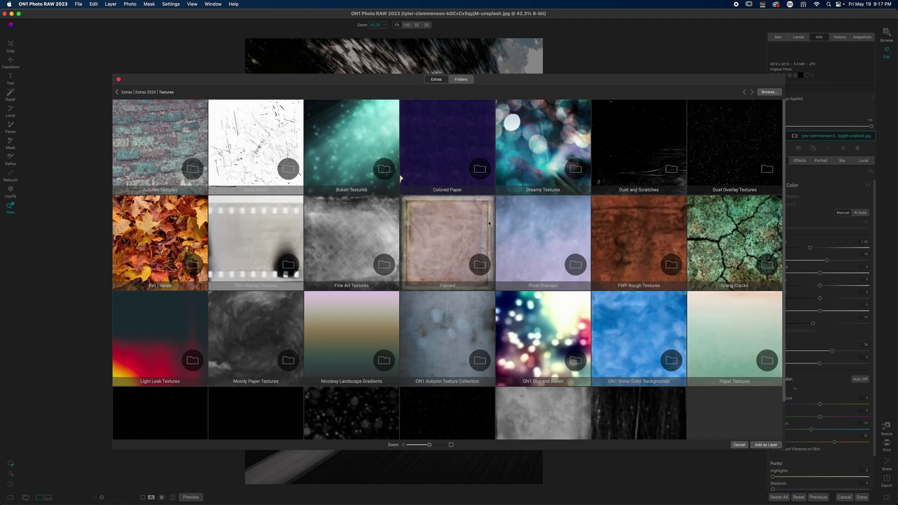
pyautogui.scroll(-3, 489, 223)
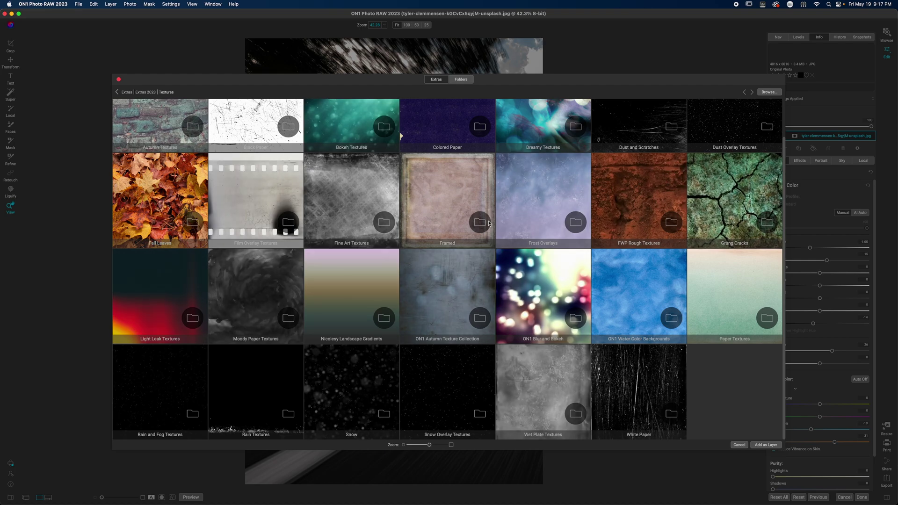
pyautogui.click(444, 297)
pyautogui.doubleClick(437, 303)
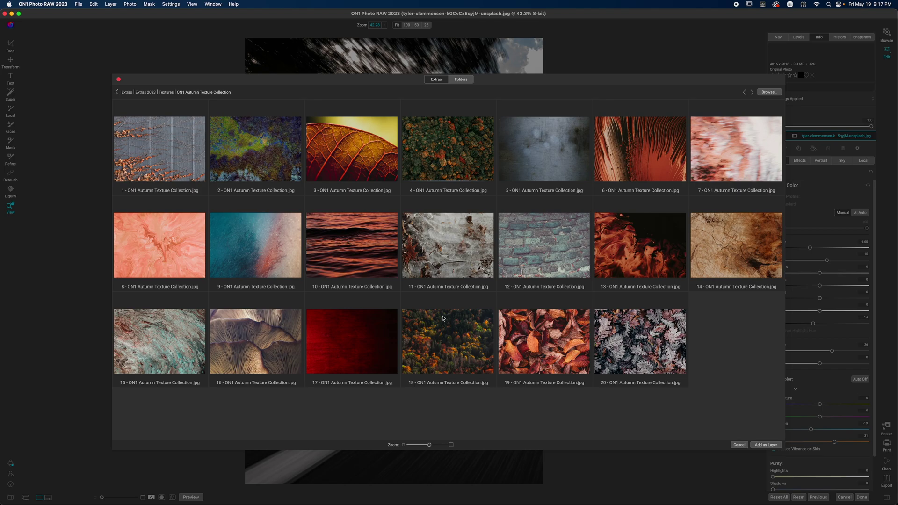
pyautogui.click(530, 149)
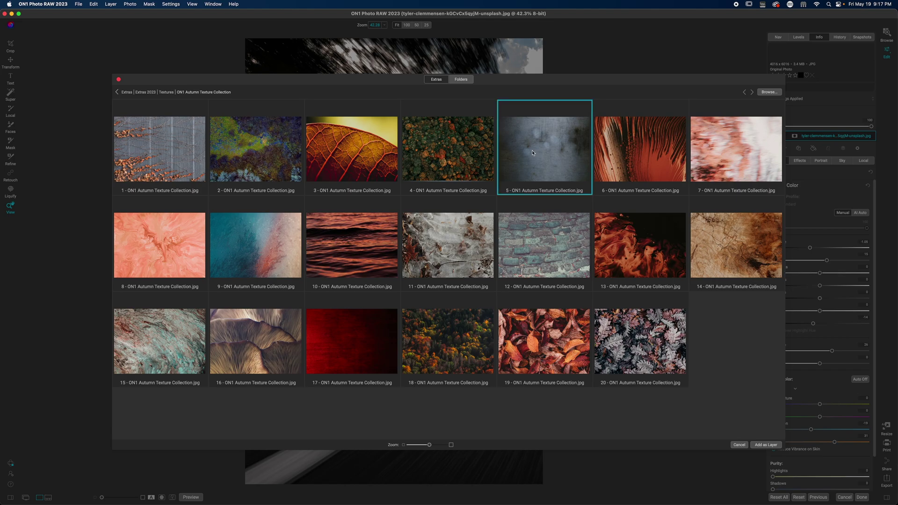
pyautogui.click(747, 443)
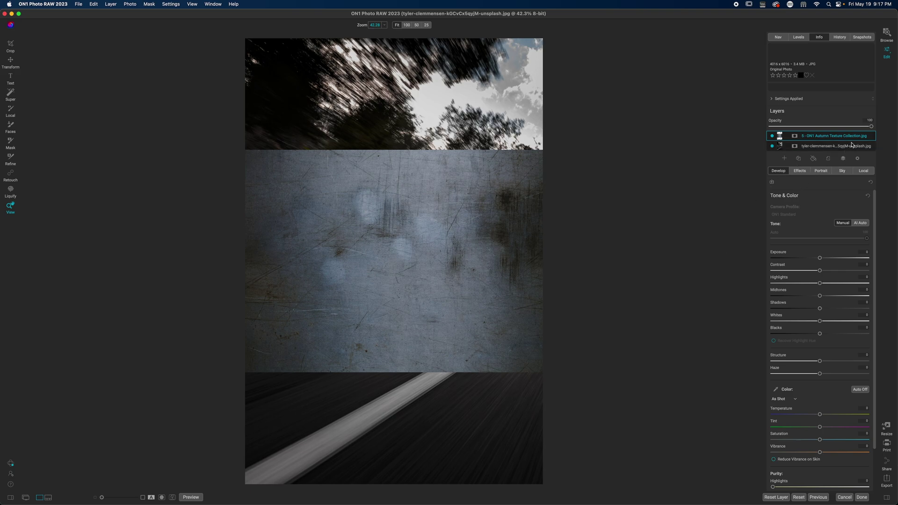
pyautogui.click(857, 159)
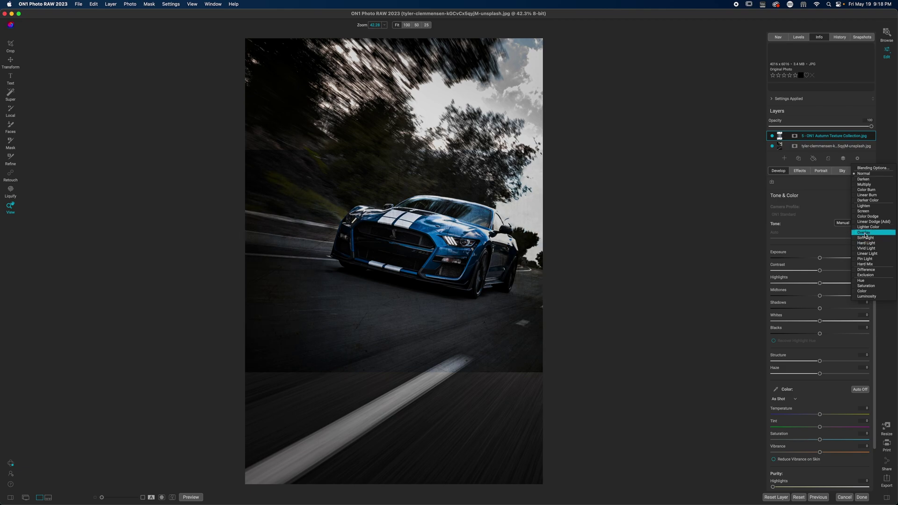
pyautogui.click(865, 234)
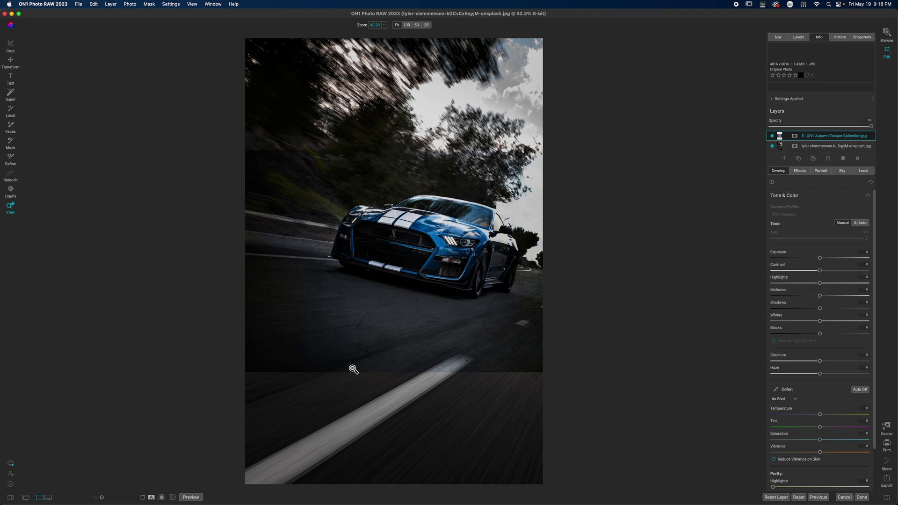
# Enlarge the texture layer to about 7127 × 6679 pixels, rotated slightly counterclockwise, so it covers the whole photo, and apply the transform.
pyautogui.click(10, 61)
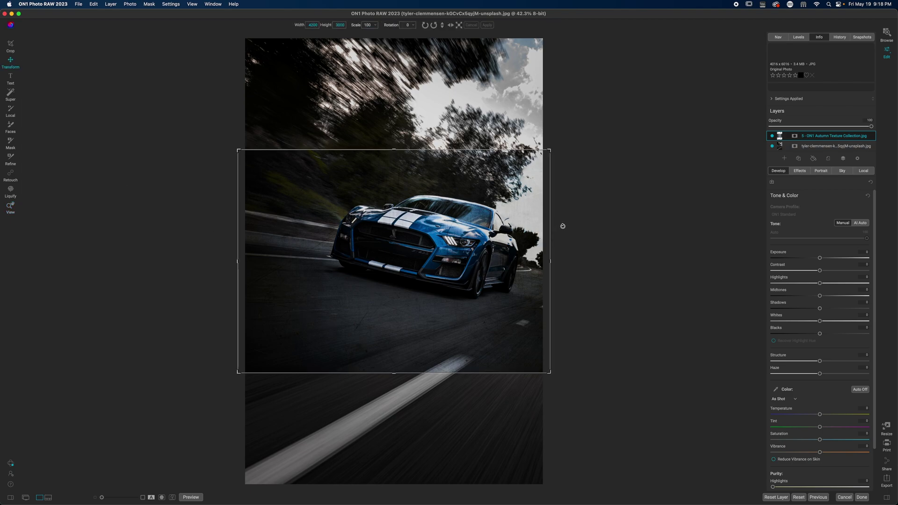
pyautogui.moveTo(547, 152); pyautogui.dragTo(664, 38)
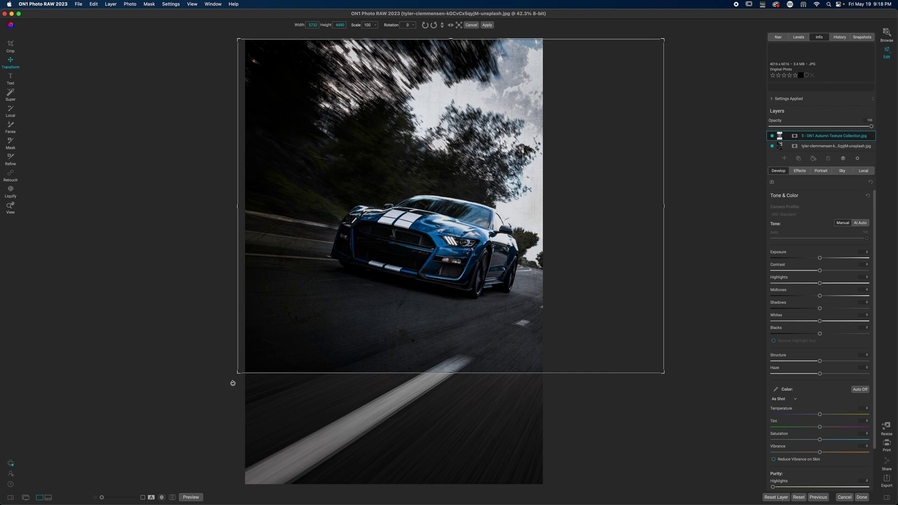
pyautogui.moveTo(238, 373); pyautogui.dragTo(134, 485)
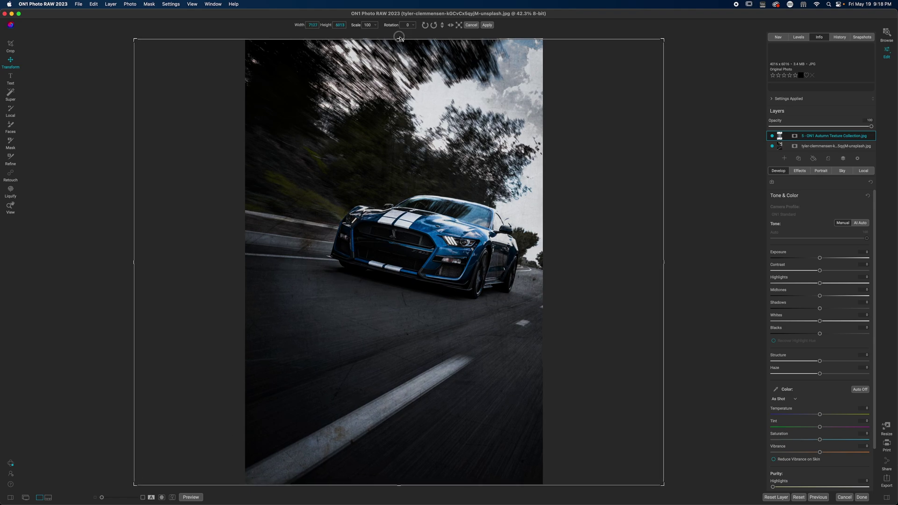
pyautogui.moveTo(400, 40); pyautogui.dragTo(400, 36)
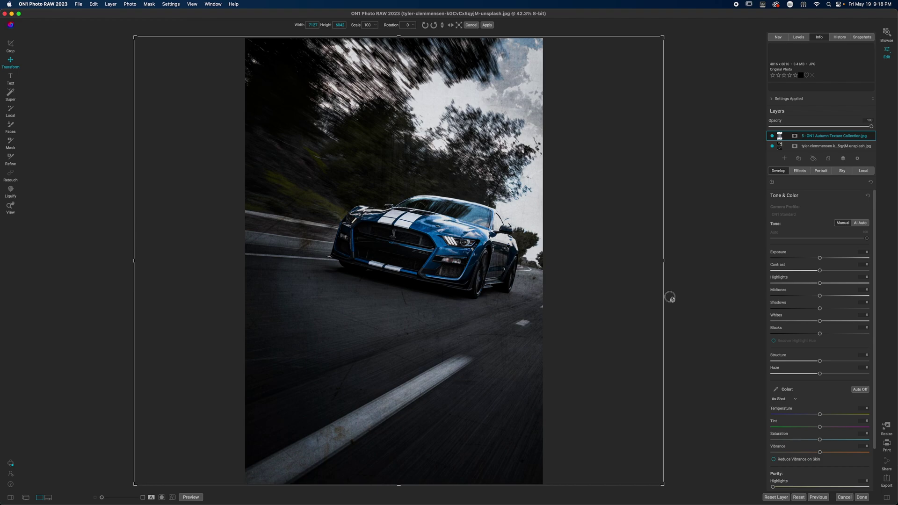
pyautogui.moveTo(669, 297); pyautogui.dragTo(669, 251)
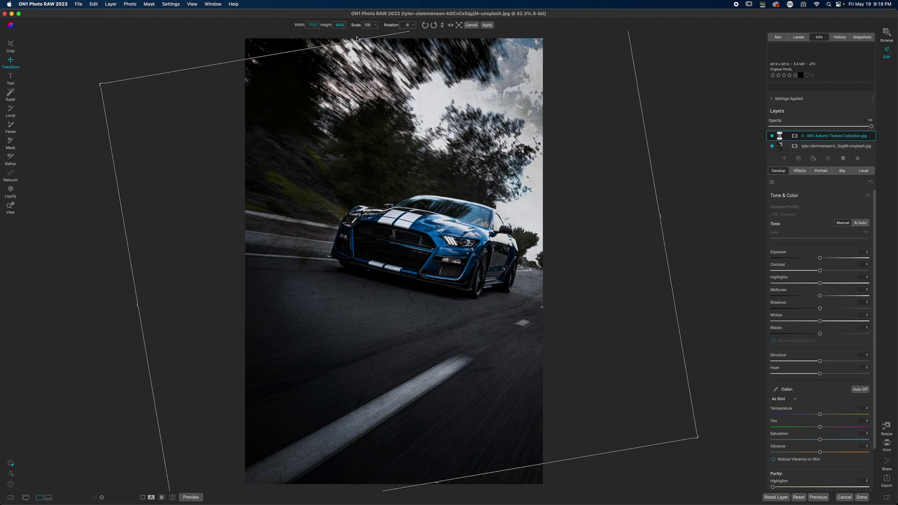
pyautogui.moveTo(360, 39); pyautogui.dragTo(352, 16)
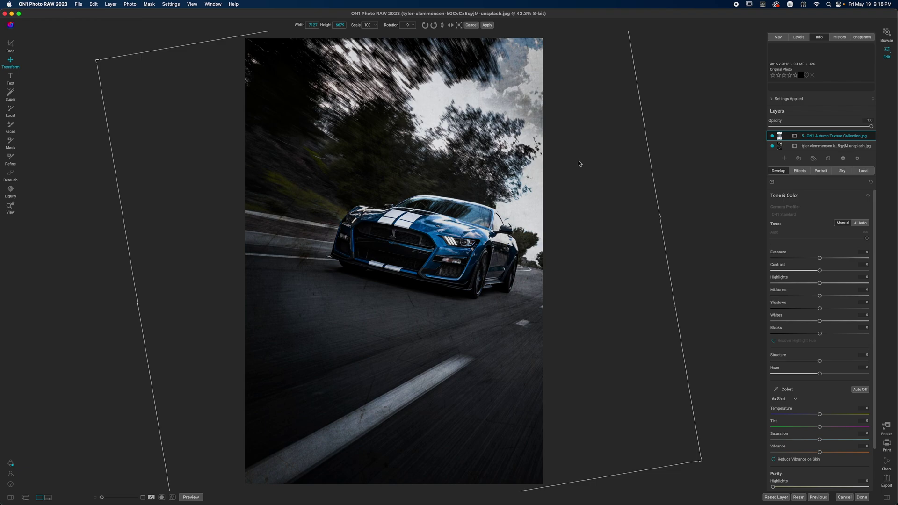
pyautogui.press('z')
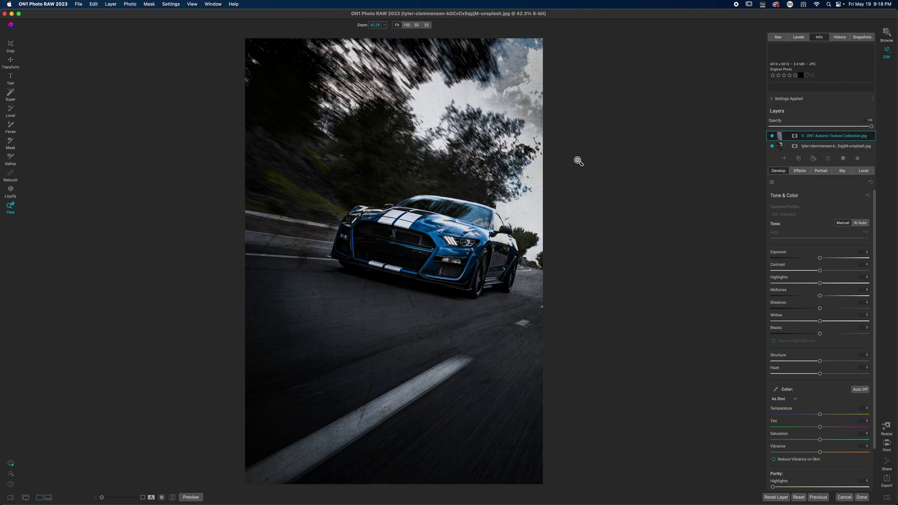
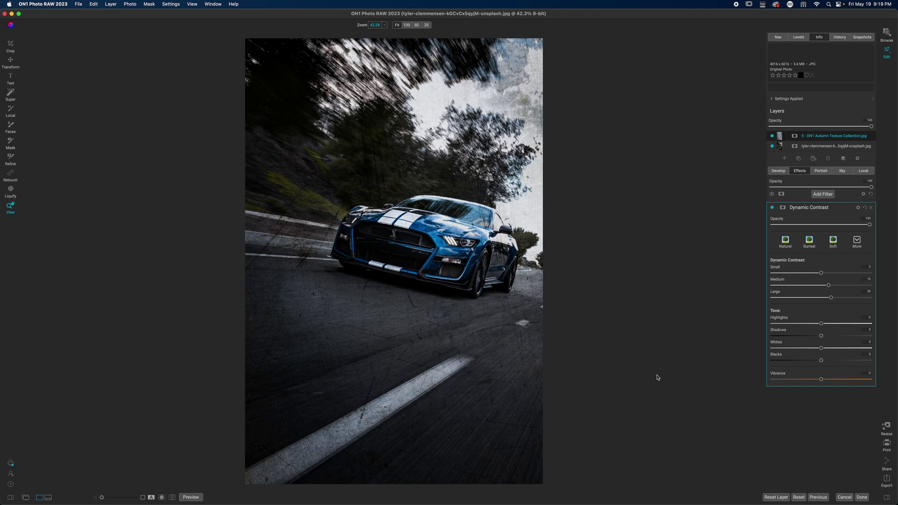
# Lower the Dynamic Contrast filter's opacity to about 68, open its mask and try to restrict it by AI region.
pyautogui.moveTo(872, 228); pyautogui.dragTo(838, 232)
pyautogui.click(784, 211)
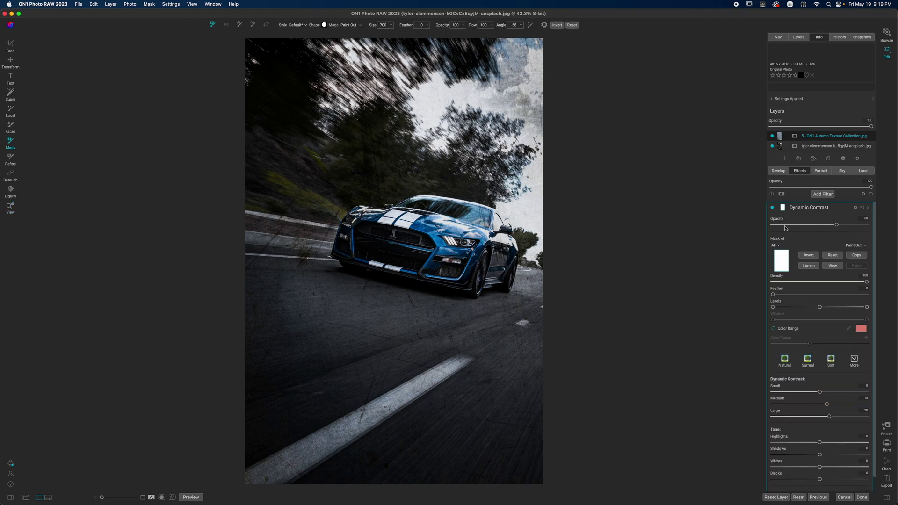
pyautogui.click(777, 245)
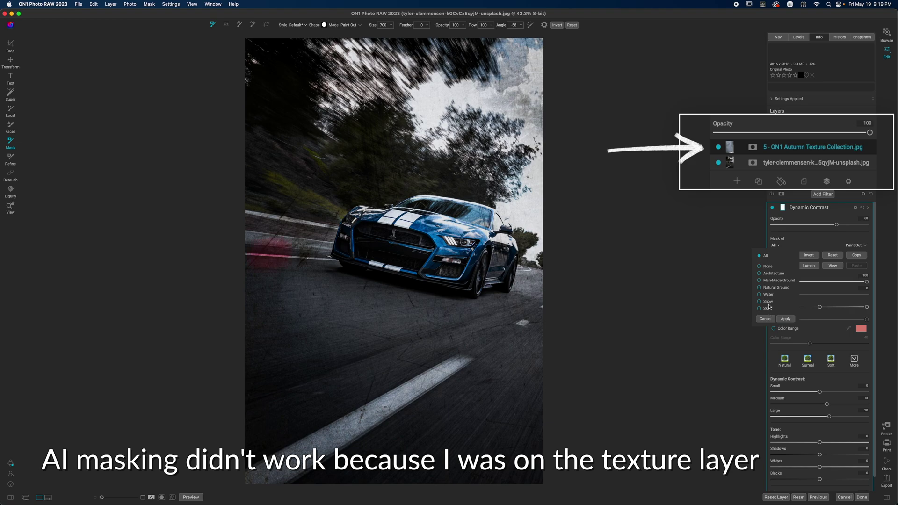
pyautogui.click(778, 318)
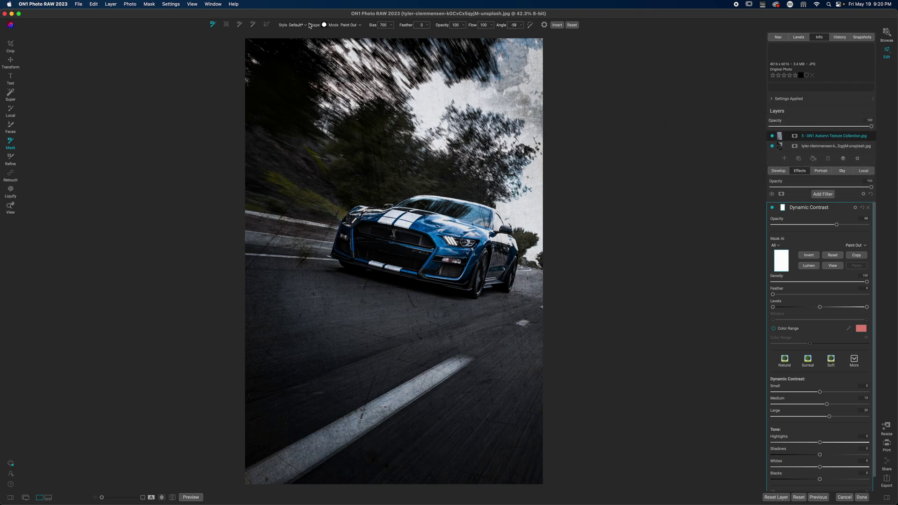
# Set the masking brush to the round shape with a feather of 100 and paint Dynamic Contrast out over the car.
pyautogui.click(325, 25)
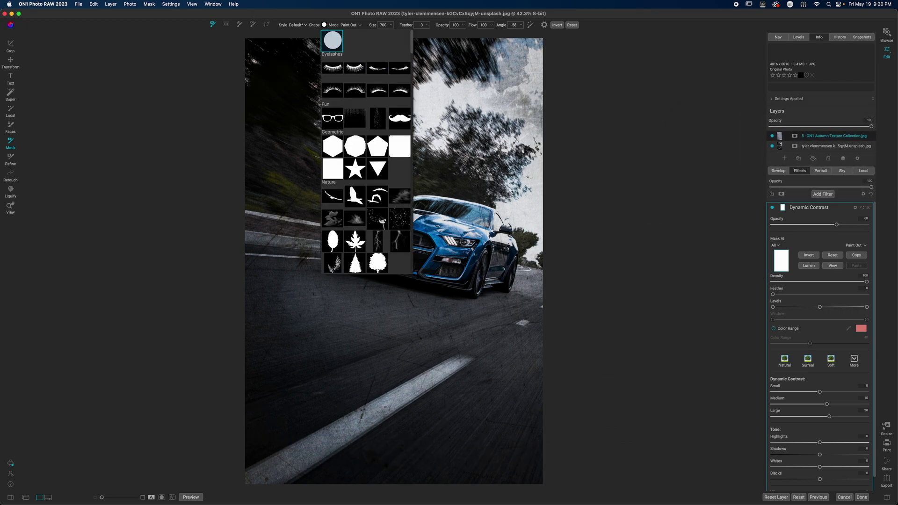
pyautogui.scroll(-3, 365, 140)
pyautogui.click(428, 25)
pyautogui.moveTo(391, 32); pyautogui.dragTo(440, 33)
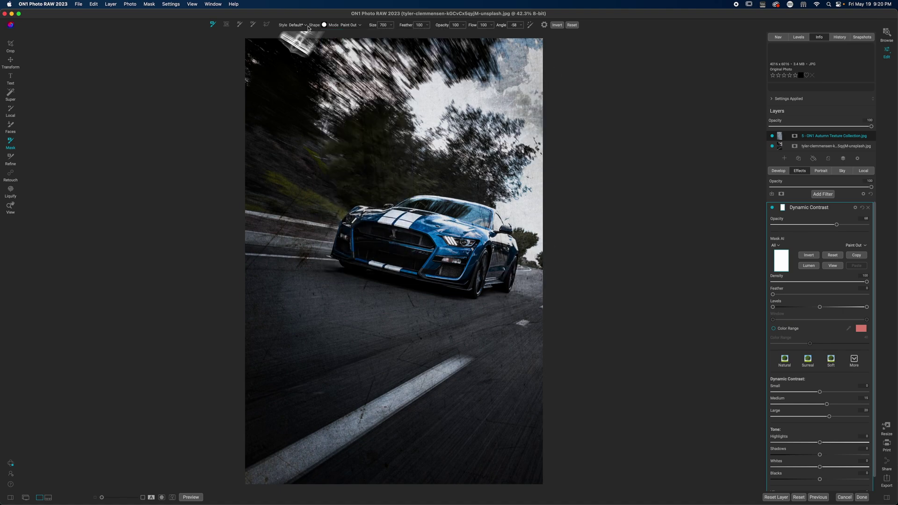
pyautogui.click(325, 26)
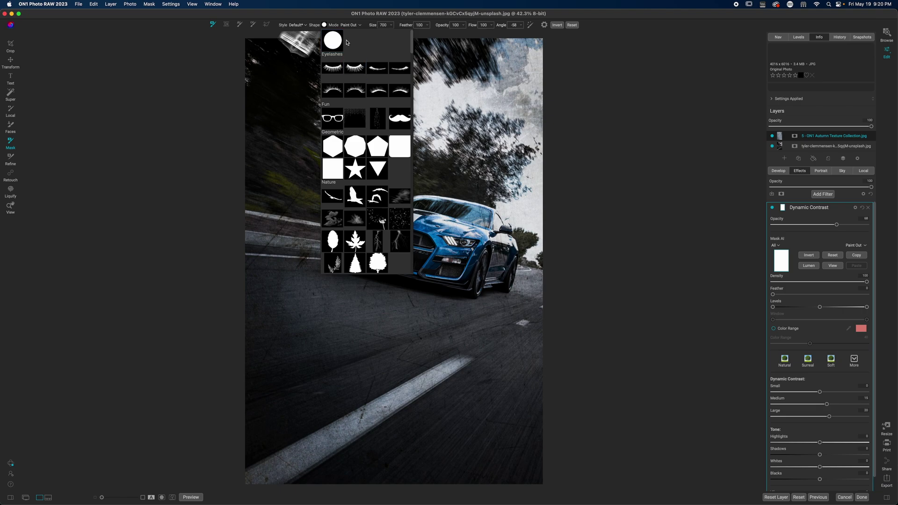
pyautogui.click(332, 42)
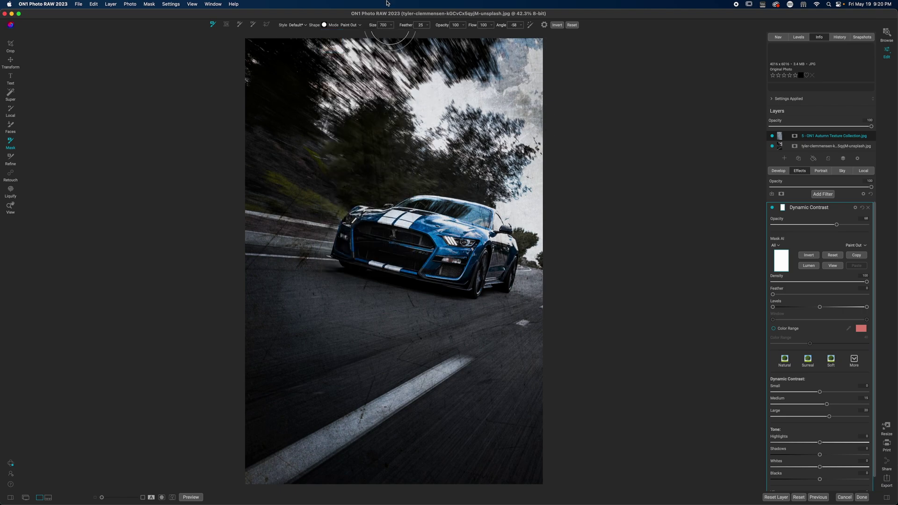
pyautogui.moveTo(406, 25); pyautogui.dragTo(538, 32)
pyautogui.moveTo(467, 263); pyautogui.dragTo(444, 265)
# Partly paint Dynamic Contrast out of the roadside and road with brush opacity 68, reducing the enlarged brush from 1800 to 1600.
pyautogui.press(']')
pyautogui.press(']')
pyautogui.press(']')
pyautogui.press(']')
pyautogui.press(']')
pyautogui.press(']')
pyautogui.press(']')
pyautogui.press(']')
pyautogui.press(']')
pyautogui.press(']')
pyautogui.press(']')
pyautogui.moveTo(448, 26); pyautogui.dragTo(424, 28)
pyautogui.press('[')
pyautogui.press('[')
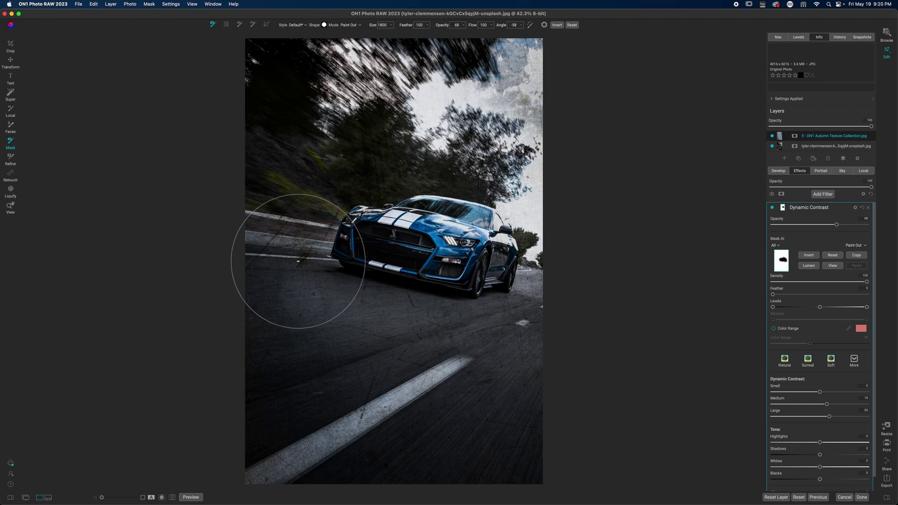
pyautogui.moveTo(289, 227); pyautogui.dragTo(287, 225)
pyautogui.moveTo(416, 377)
pyautogui.mouseDown()
pyautogui.moveTo(273, 443)
pyautogui.moveTo(361, 458)
pyautogui.moveTo(528, 431)
pyautogui.moveTo(534, 326)
pyautogui.moveTo(541, 299)
pyautogui.mouseUp()
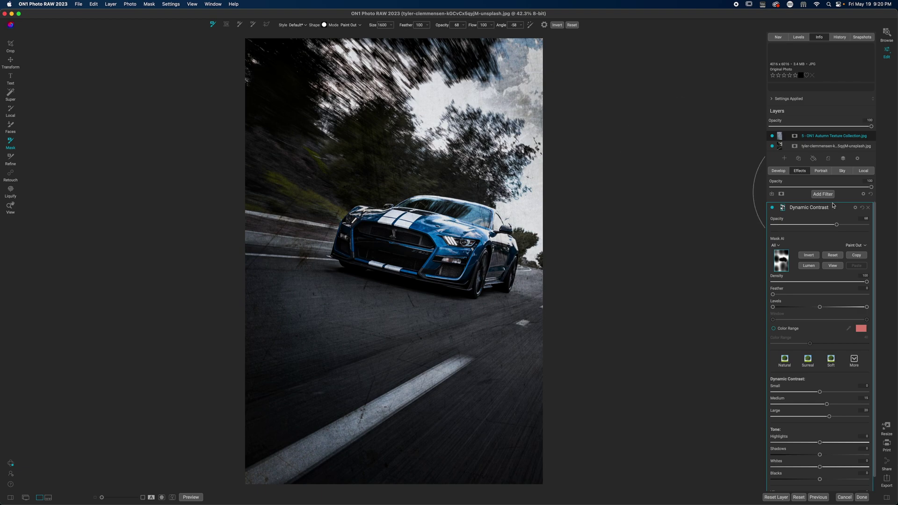
# Rename the texture layer as Scrtach.
pyautogui.moveTo(840, 213)
pyautogui.click(818, 137)
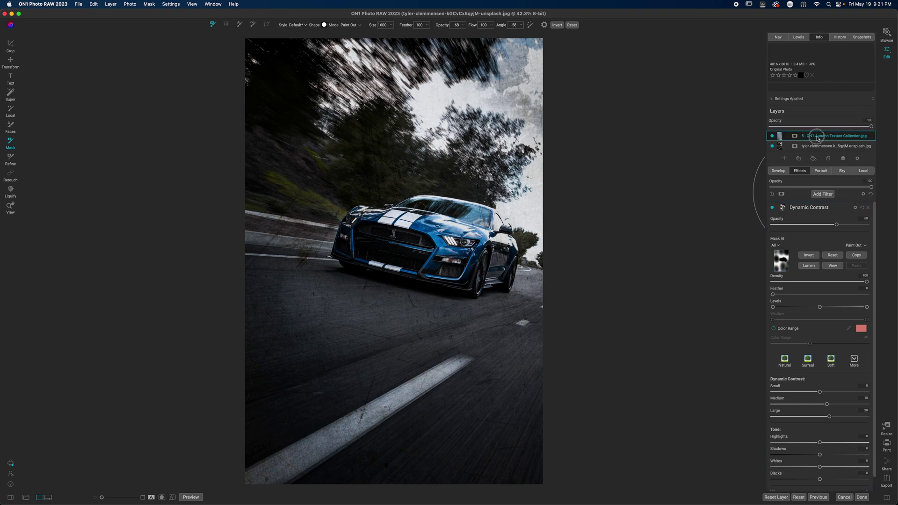
pyautogui.doubleClick(818, 137)
pyautogui.write('Scrtach')
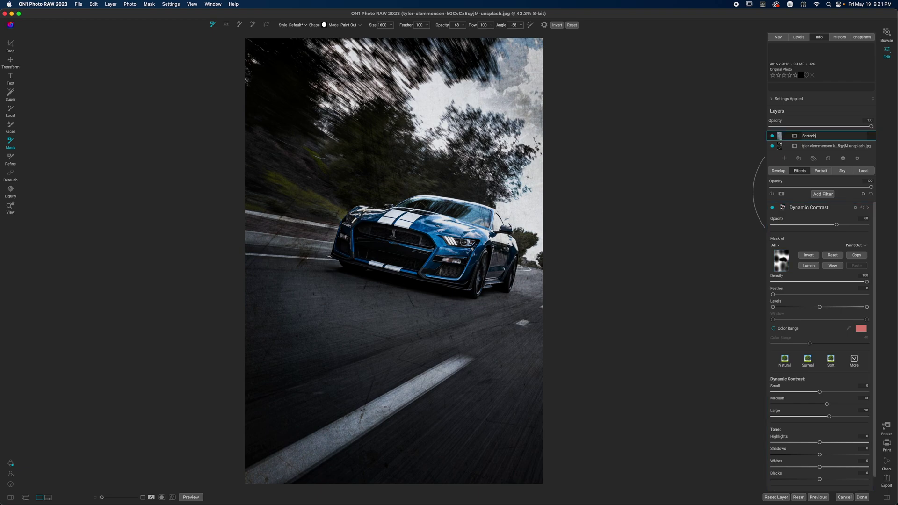
pyautogui.press('Return')
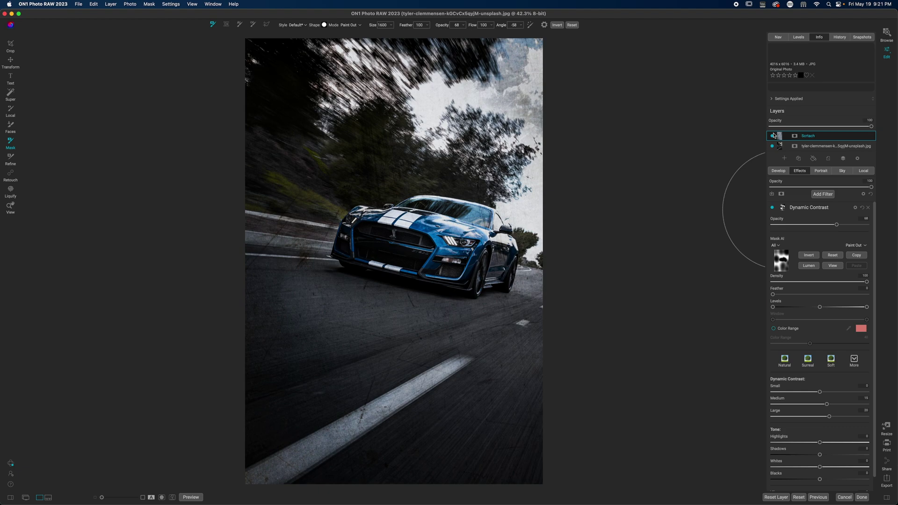
# Add Smoke2.jpg from the ATMOS 1 Overlays backgrounds as a layer and set its blending mode to Screen.
pyautogui.click(785, 160)
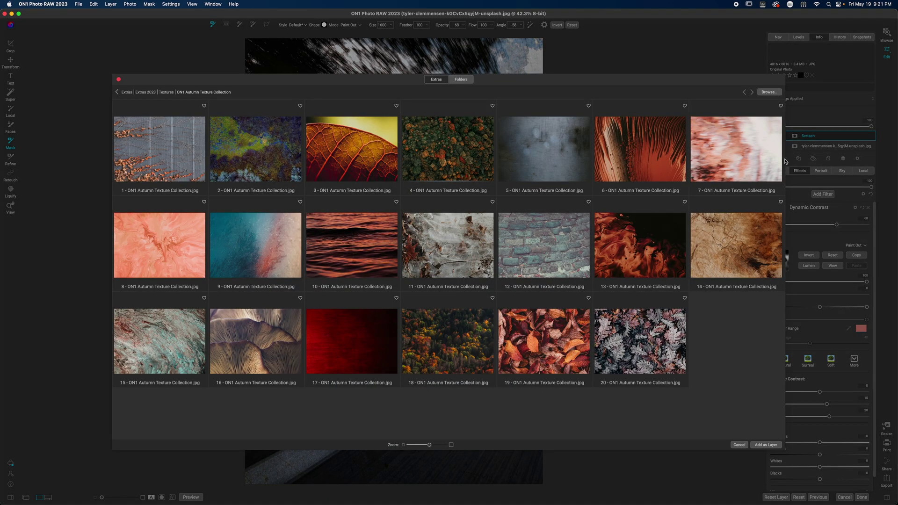
pyautogui.click(435, 81)
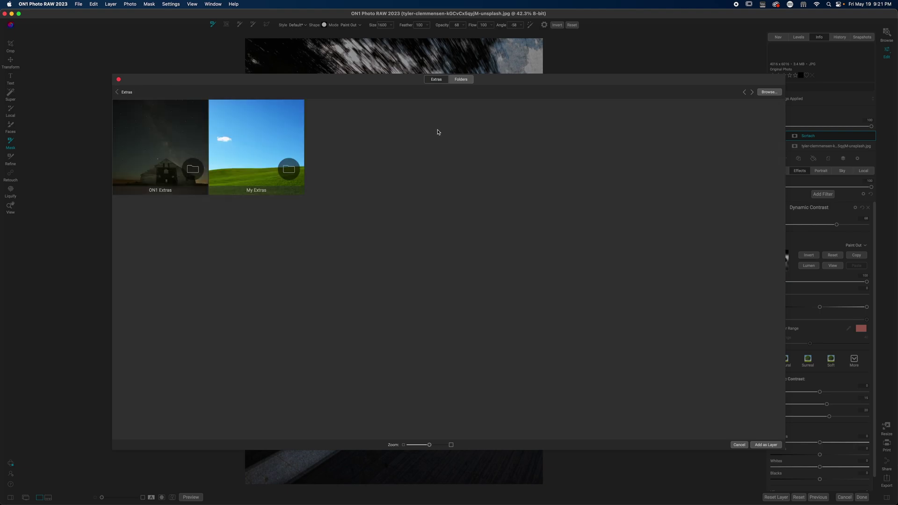
pyautogui.doubleClick(258, 149)
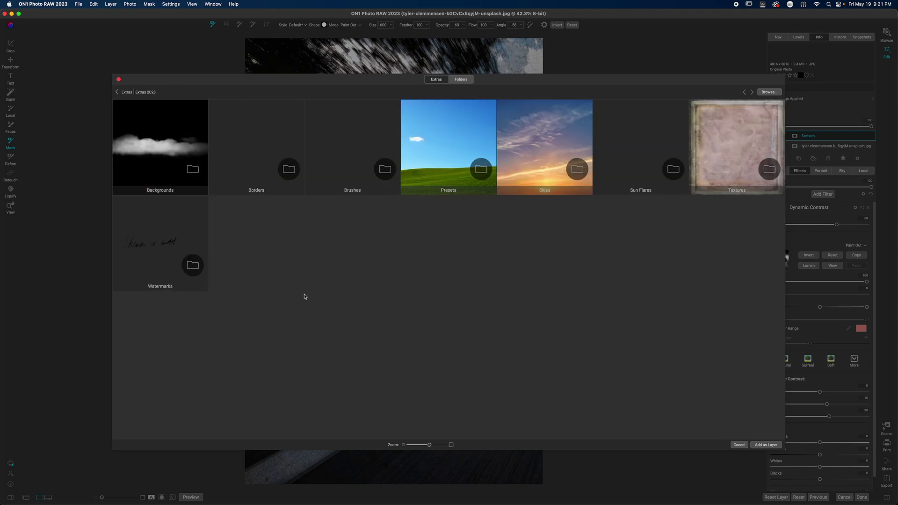
pyautogui.doubleClick(185, 171)
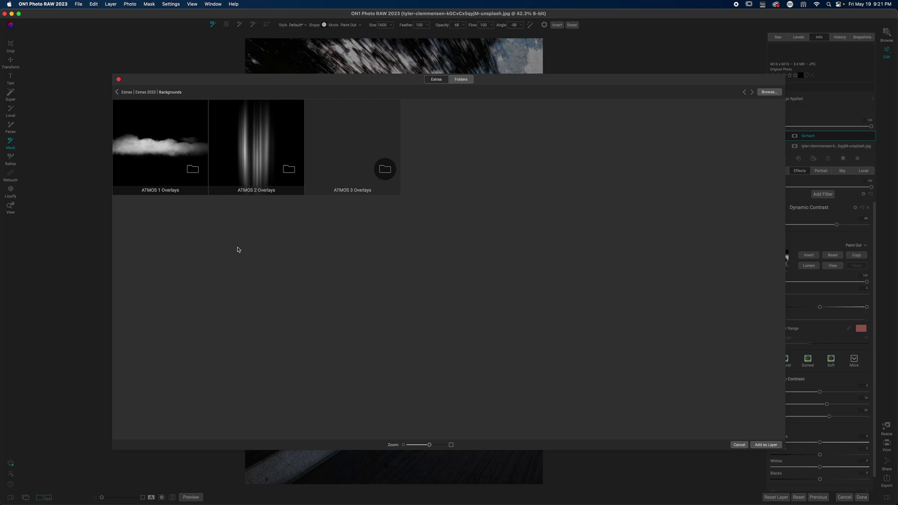
pyautogui.doubleClick(159, 146)
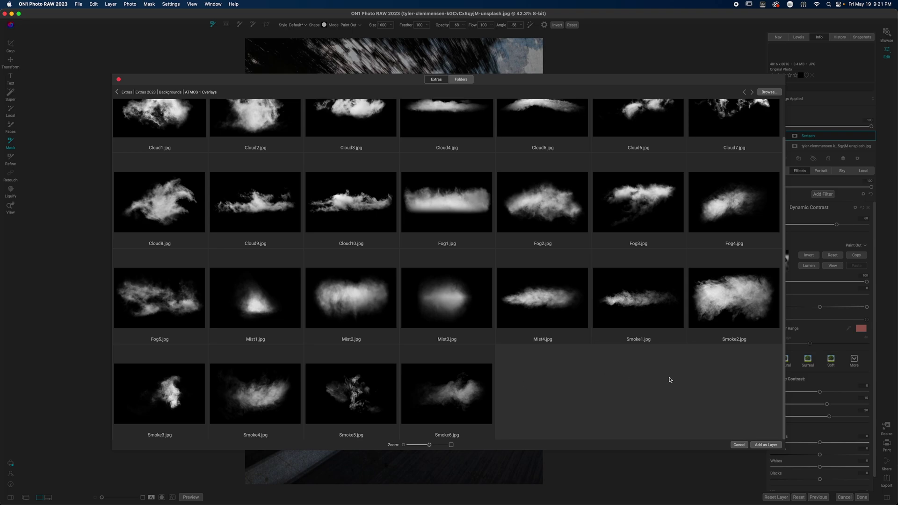
pyautogui.click(720, 310)
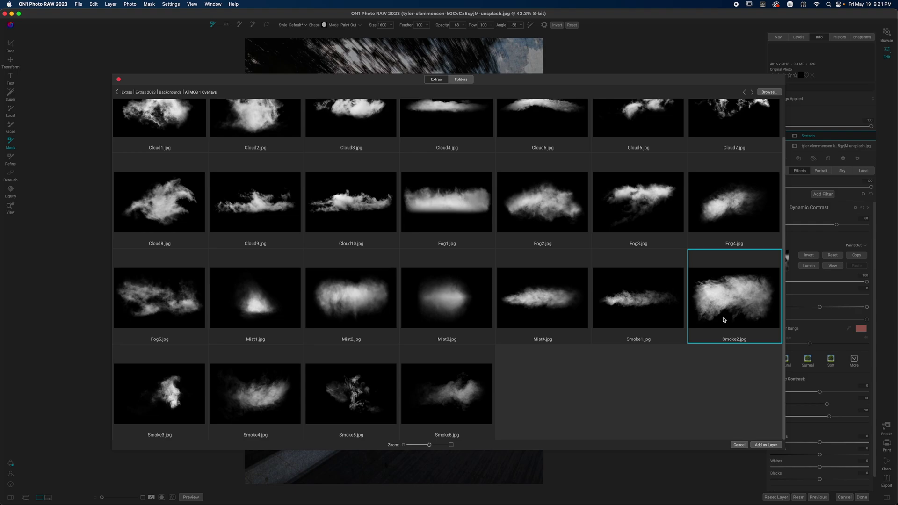
pyautogui.click(753, 445)
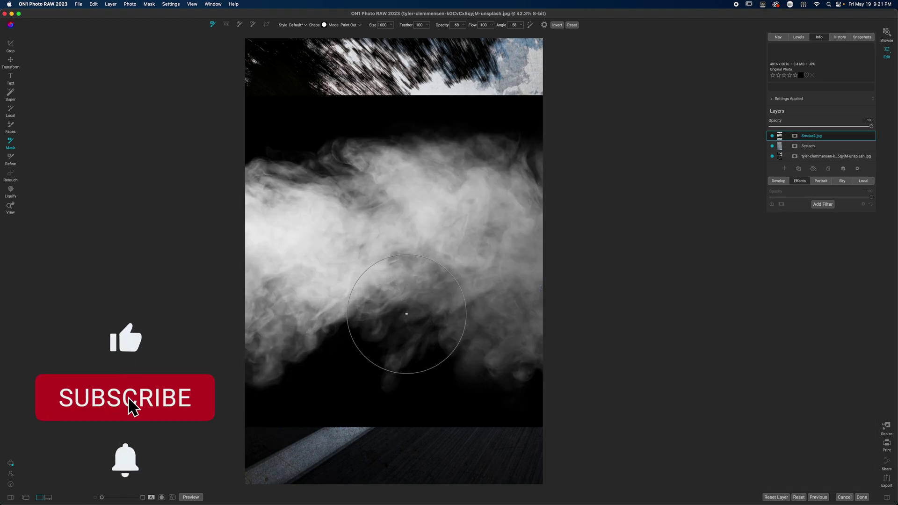
pyautogui.click(858, 169)
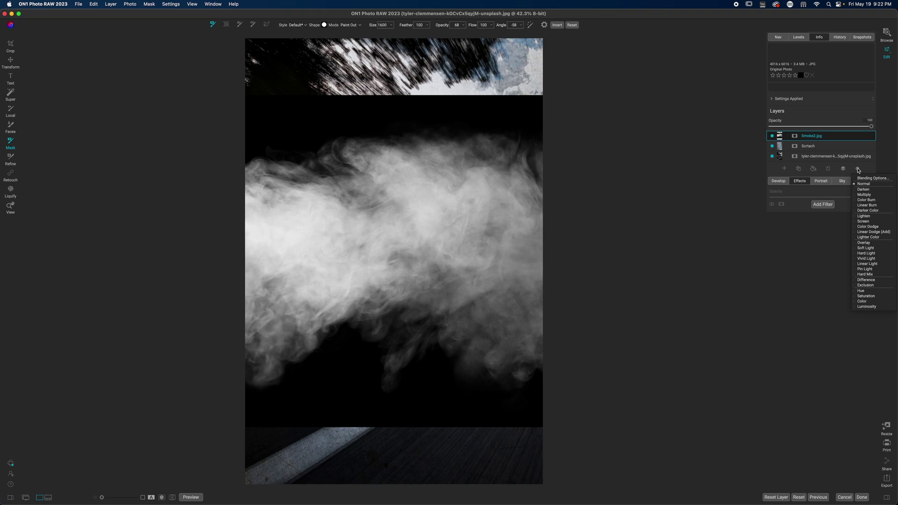
pyautogui.click(866, 223)
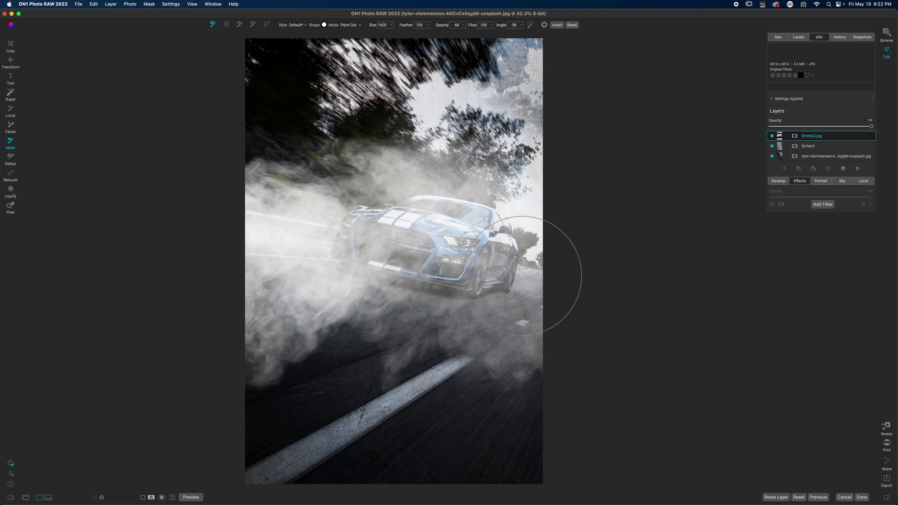
# Move the smoke up behind the car, rotate it about 9 degrees counterclockwise, enlarge it to about 7540 pixels wide and apply the transform.
pyautogui.press('v')
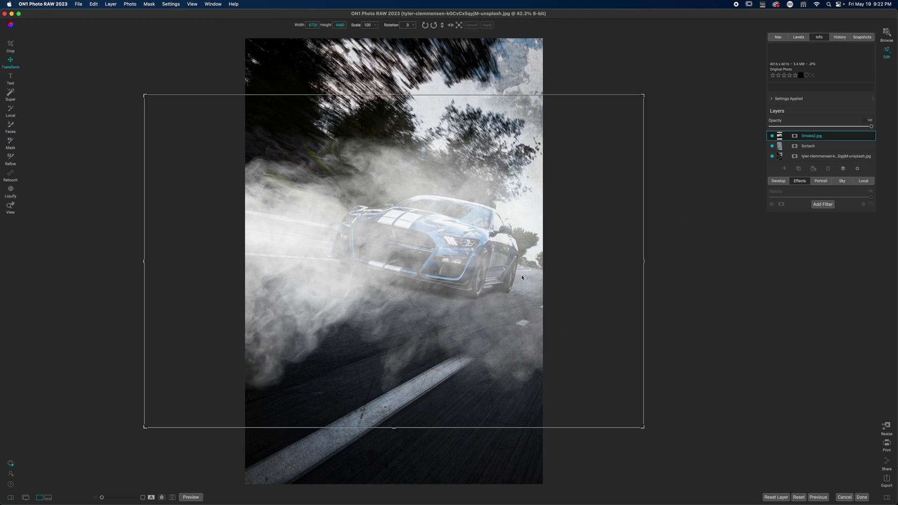
pyautogui.moveTo(494, 314); pyautogui.dragTo(486, 242)
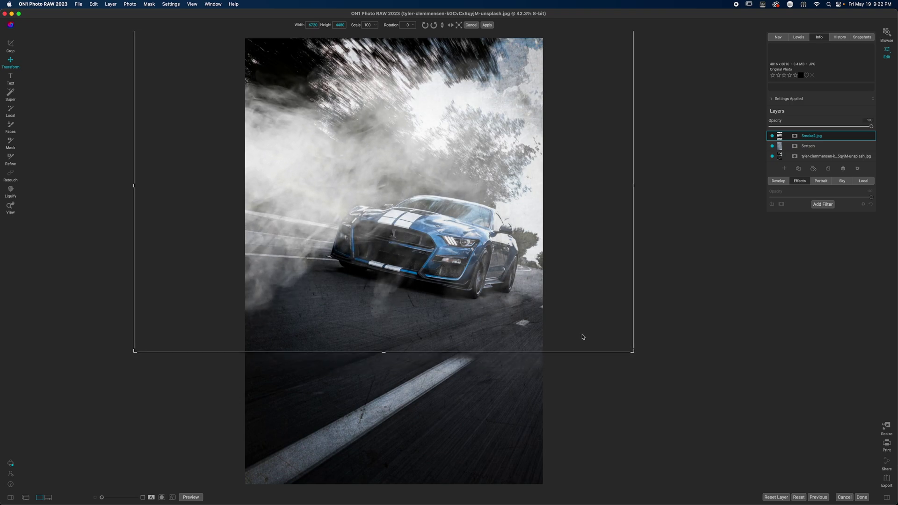
pyautogui.moveTo(641, 355); pyautogui.dragTo(668, 316)
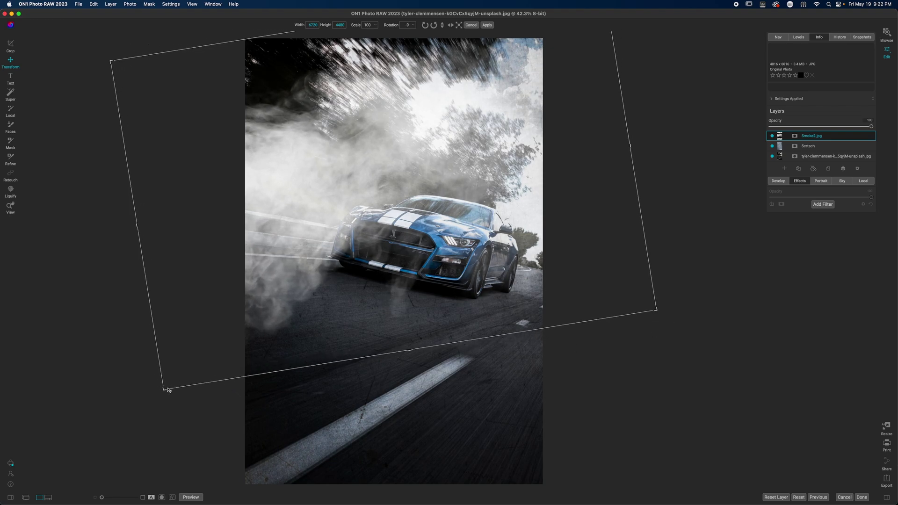
pyautogui.moveTo(165, 389); pyautogui.dragTo(128, 440)
pyautogui.moveTo(371, 158); pyautogui.dragTo(373, 152)
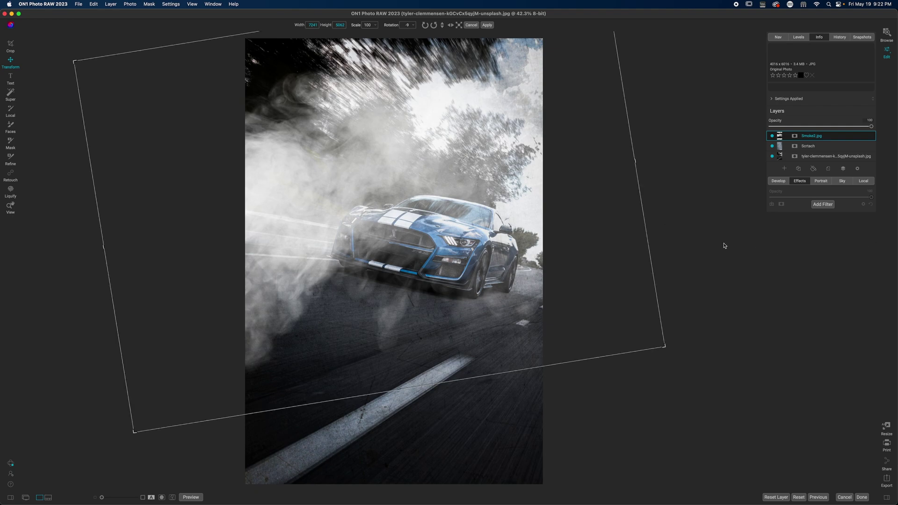
pyautogui.press('Return')
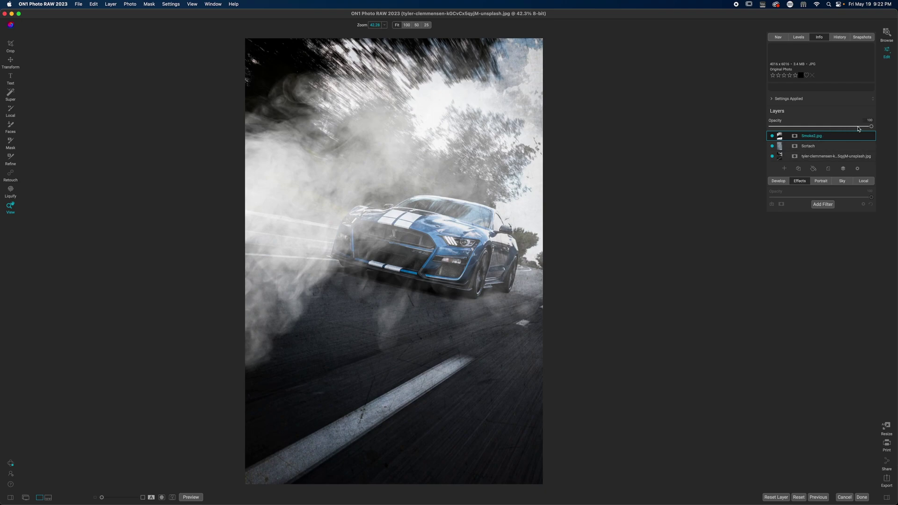
# Lower the Smoke2.jpg layer's opacity to about 57 and duplicate the layer.
pyautogui.moveTo(871, 128); pyautogui.dragTo(829, 129)
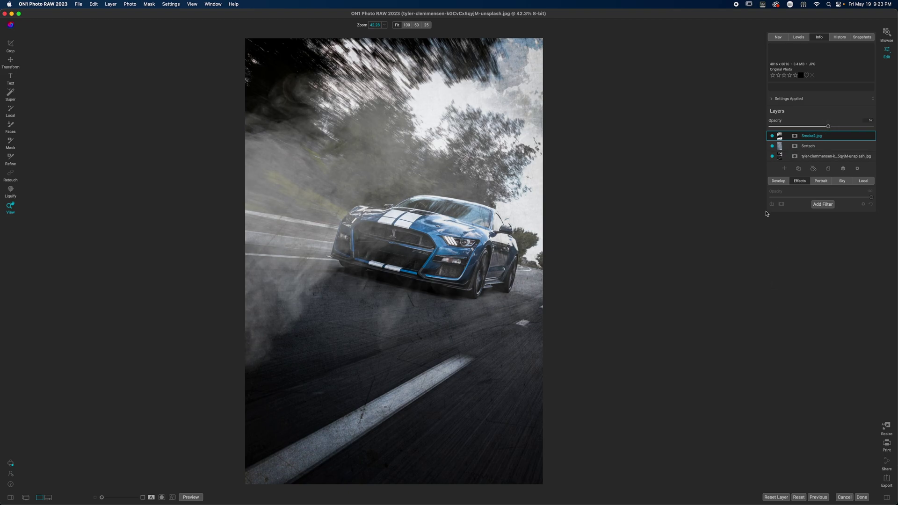
pyautogui.rightClick(824, 139)
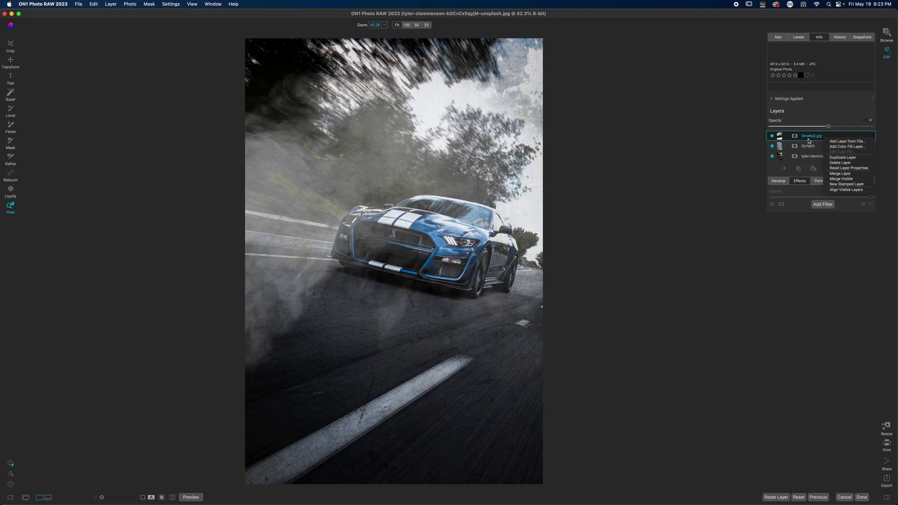
pyautogui.click(860, 159)
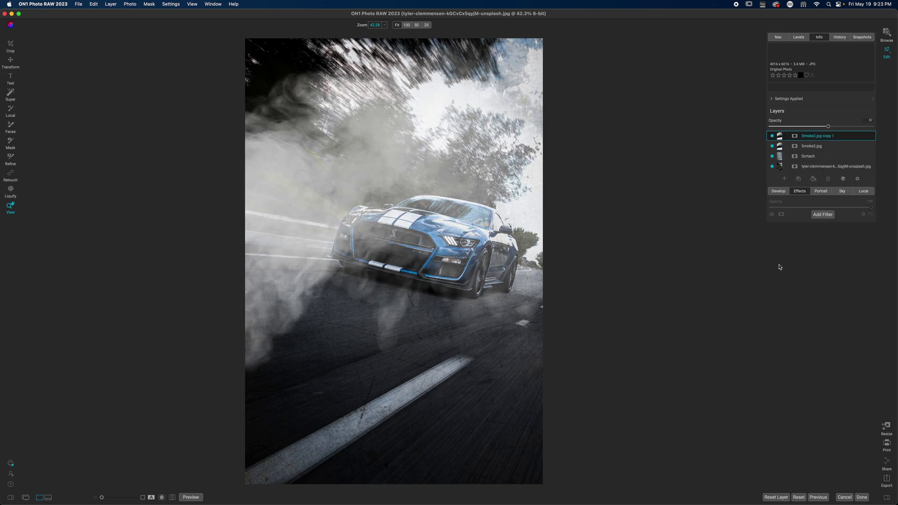
# Move the Smoke2.jpg copy 1 layer down over the road and squash its height to about 3680 pixels.
pyautogui.click(393, 169)
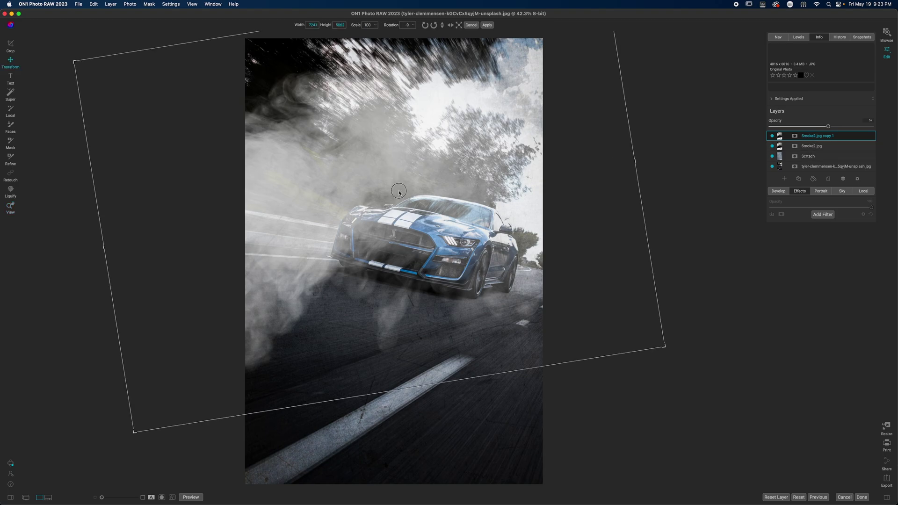
pyautogui.moveTo(402, 205); pyautogui.dragTo(435, 316)
pyautogui.moveTo(376, 186); pyautogui.dragTo(410, 283)
pyautogui.moveTo(427, 395); pyautogui.dragTo(425, 378)
pyautogui.moveTo(424, 379); pyautogui.dragTo(428, 375)
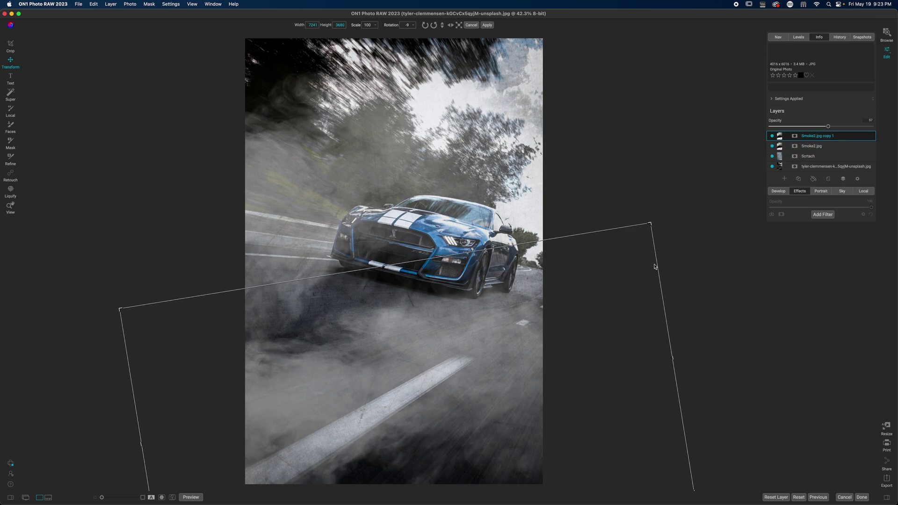
# Stretch the lower smoke to about 7725 pixels wide and 3825 high, rotated to about -18 degrees, and apply the transform.
pyautogui.moveTo(674, 358); pyautogui.dragTo(706, 325)
pyautogui.moveTo(468, 378); pyautogui.dragTo(460, 384)
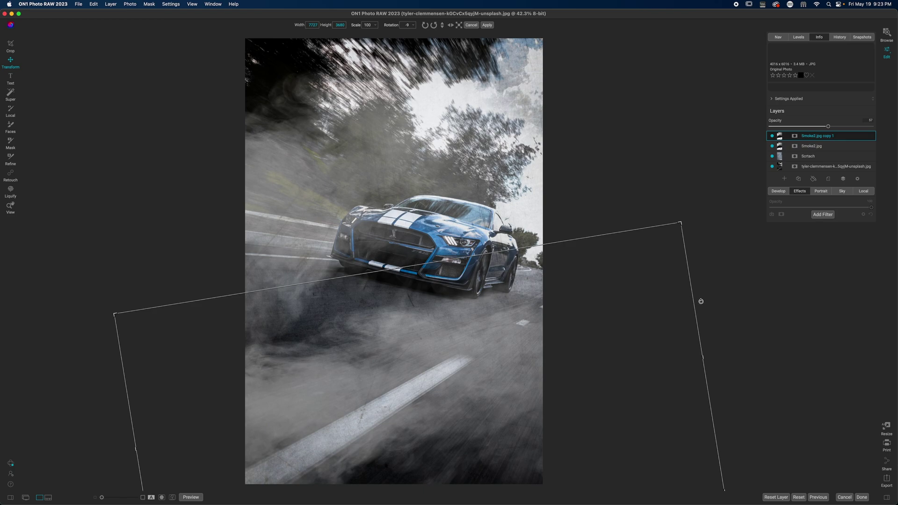
pyautogui.moveTo(701, 301); pyautogui.dragTo(694, 258)
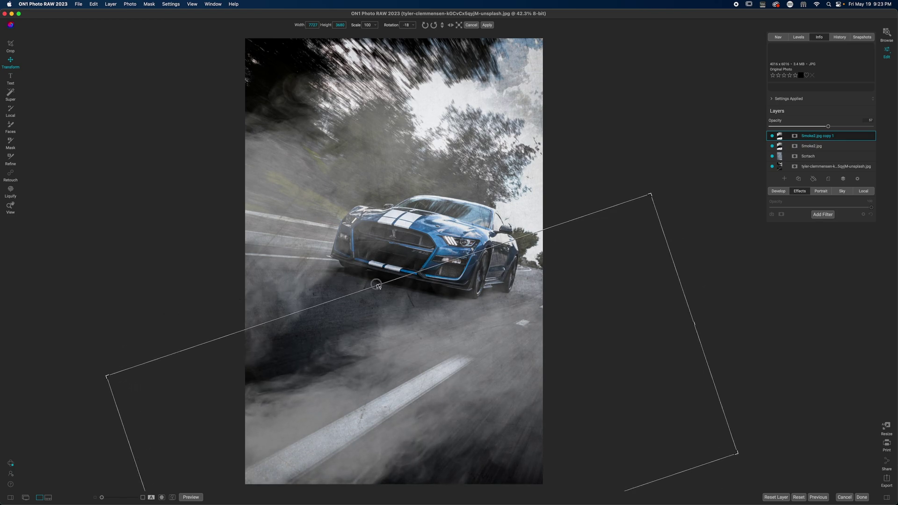
pyautogui.moveTo(377, 286); pyautogui.dragTo(371, 276)
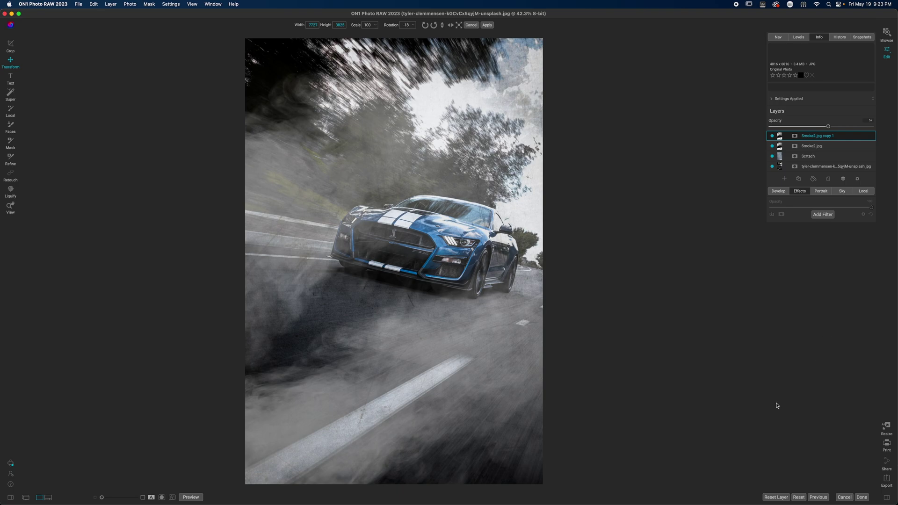
# Mask the smoke copy off the car's front bumper and wheel using a 700-size brush in Paint Out mode at about 85 opacity.
pyautogui.click(795, 136)
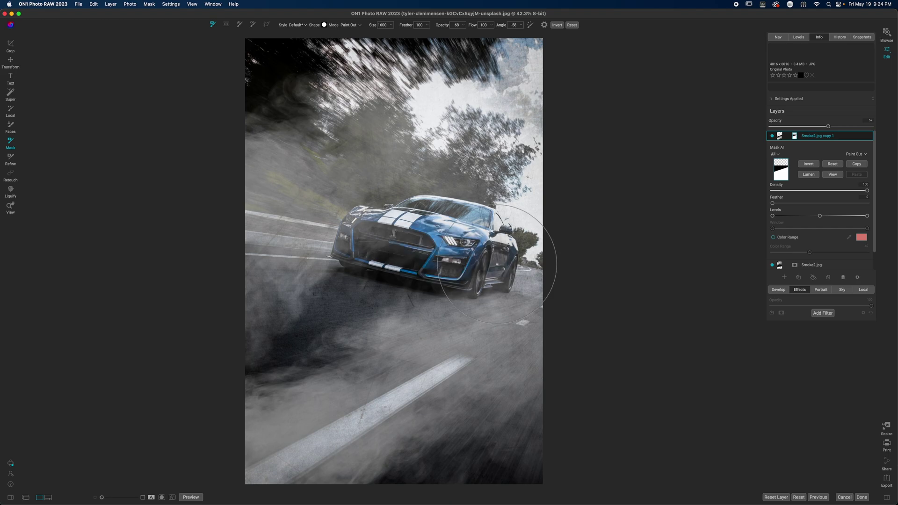
pyautogui.press('[')
pyautogui.press('[')
pyautogui.press('[')
pyautogui.press('[')
pyautogui.press('[')
pyautogui.press('[')
pyautogui.moveTo(438, 24); pyautogui.dragTo(447, 24)
pyautogui.press(']')
pyautogui.press(']')
pyautogui.moveTo(511, 266)
pyautogui.mouseDown()
pyautogui.moveTo(452, 276)
pyautogui.moveTo(465, 273)
pyautogui.mouseUp()
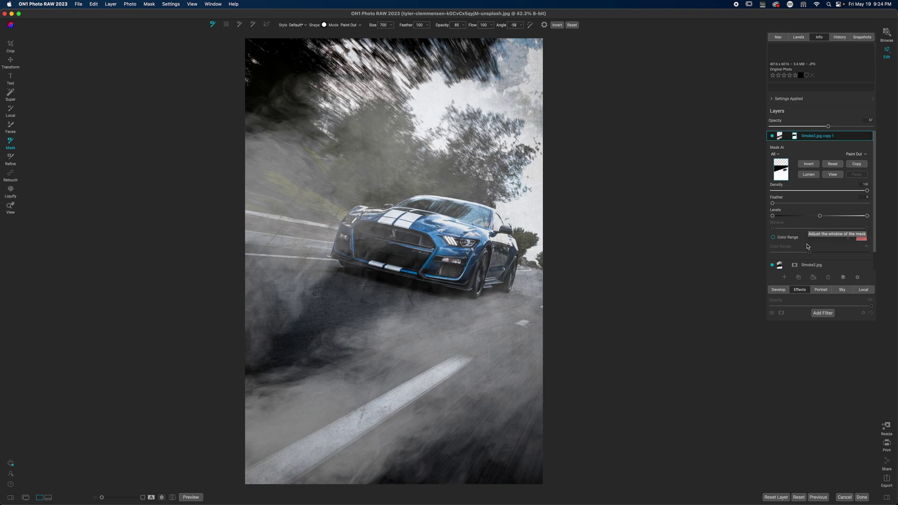
# Mask the original Smoke2.jpg layer off the car's grille and hood by painting out over the front.
pyautogui.click(785, 265)
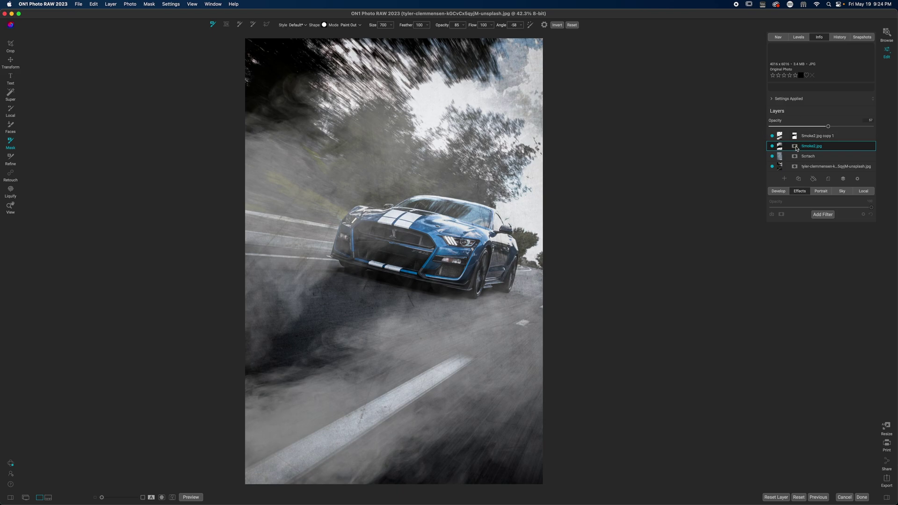
pyautogui.click(795, 146)
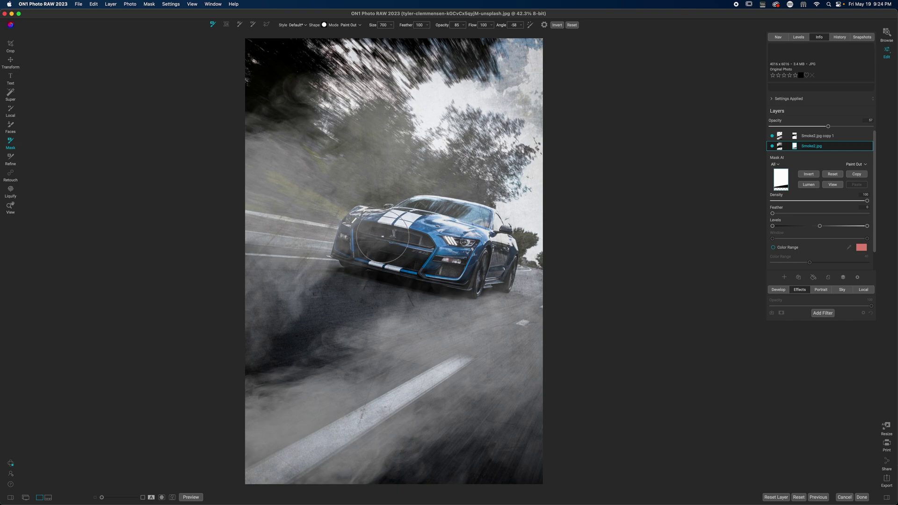
pyautogui.moveTo(383, 236)
pyautogui.mouseDown()
pyautogui.moveTo(400, 234)
pyautogui.moveTo(369, 251)
pyautogui.moveTo(365, 240)
pyautogui.moveTo(381, 236)
pyautogui.moveTo(360, 243)
pyautogui.moveTo(365, 229)
pyautogui.moveTo(426, 220)
pyautogui.moveTo(472, 222)
pyautogui.moveTo(482, 234)
pyautogui.moveTo(351, 248)
pyautogui.moveTo(360, 241)
pyautogui.mouseUp()
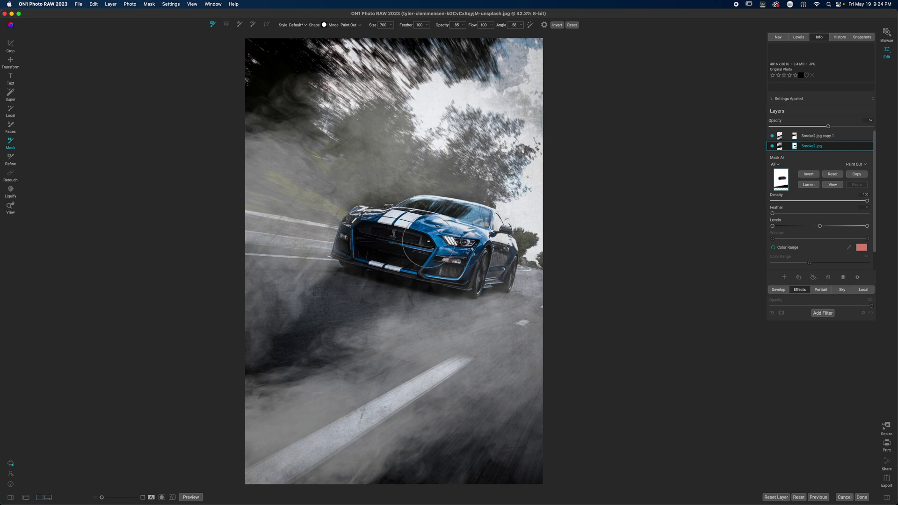
# Paint some smoke back in over the car's front with a size 900 brush at about 21 opacity.
pyautogui.moveTo(442, 27); pyautogui.dragTo(407, 34)
pyautogui.press(']')
pyautogui.press(']')
pyautogui.moveTo(389, 234)
pyautogui.mouseDown()
pyautogui.moveTo(430, 232)
pyautogui.moveTo(449, 246)
pyautogui.moveTo(406, 228)
pyautogui.moveTo(345, 248)
pyautogui.mouseUp()
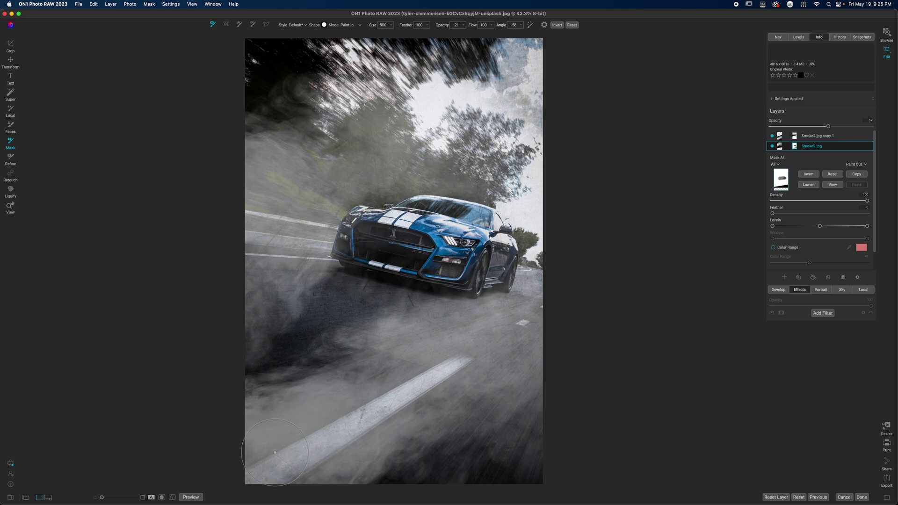
# Rename the Smoke2.jpg copy 1 layer as Smoke Bottom and the Smoke2.jpg layer as Smoke Top.
pyautogui.click(814, 136)
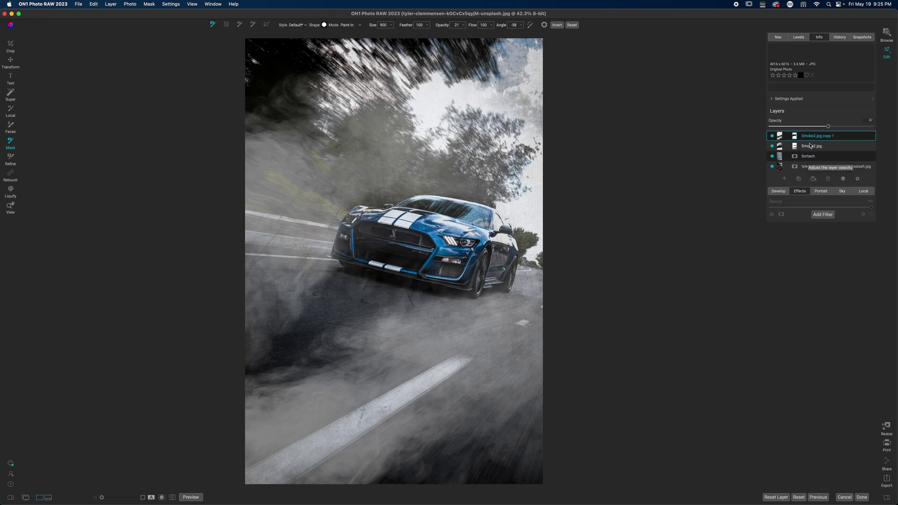
pyautogui.doubleClick(814, 137)
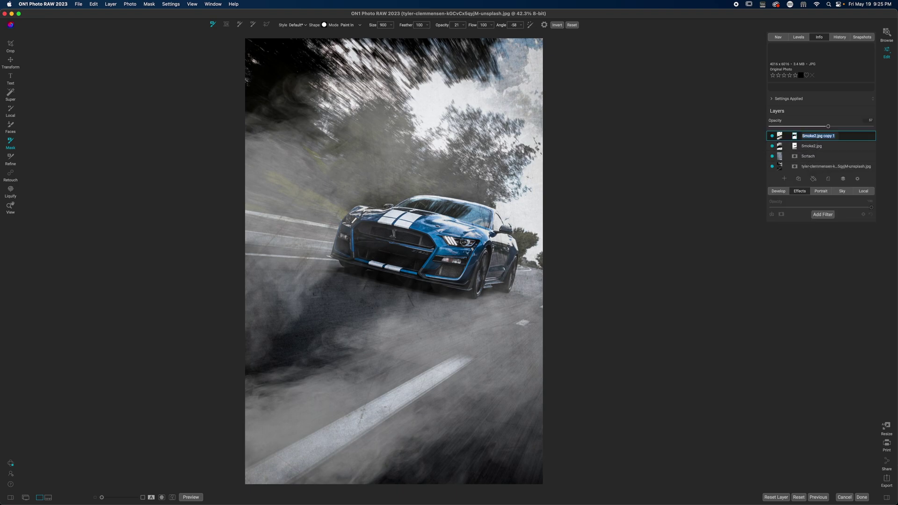
pyautogui.write('Smoke Bottom')
pyautogui.press('Tab')
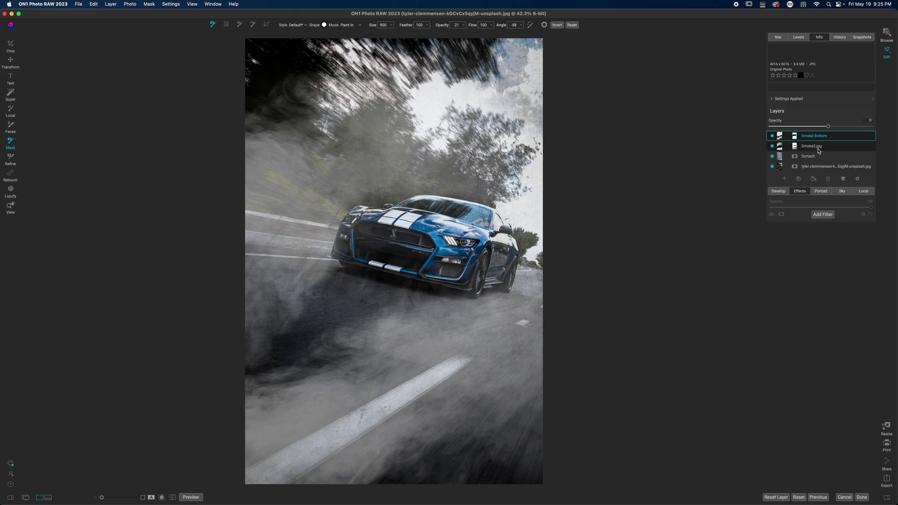
pyautogui.write('Smoke Top')
pyautogui.press('Return')
# Add a wide, slightly tilted linear gradient mask to Smoke Bottom that fades the smoke out toward the bottom of the road.
pyautogui.hotkey('shift', 'b')
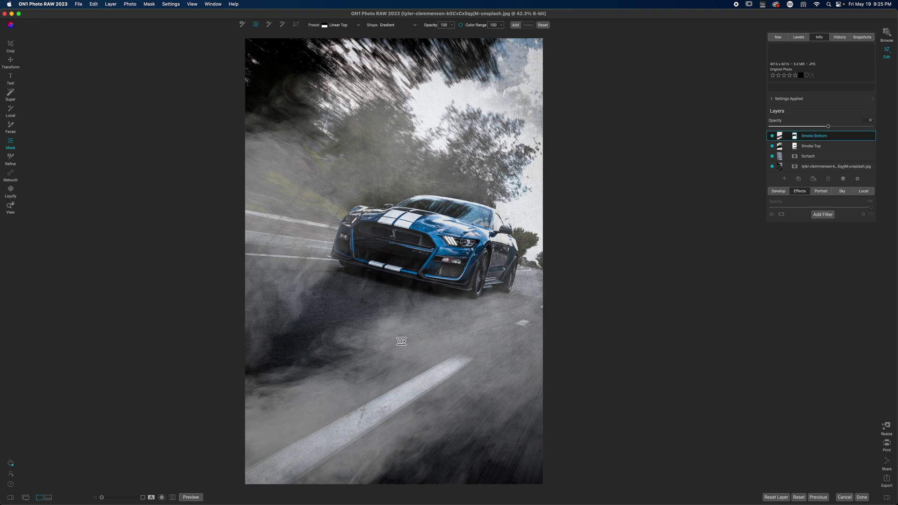
pyautogui.click(402, 341)
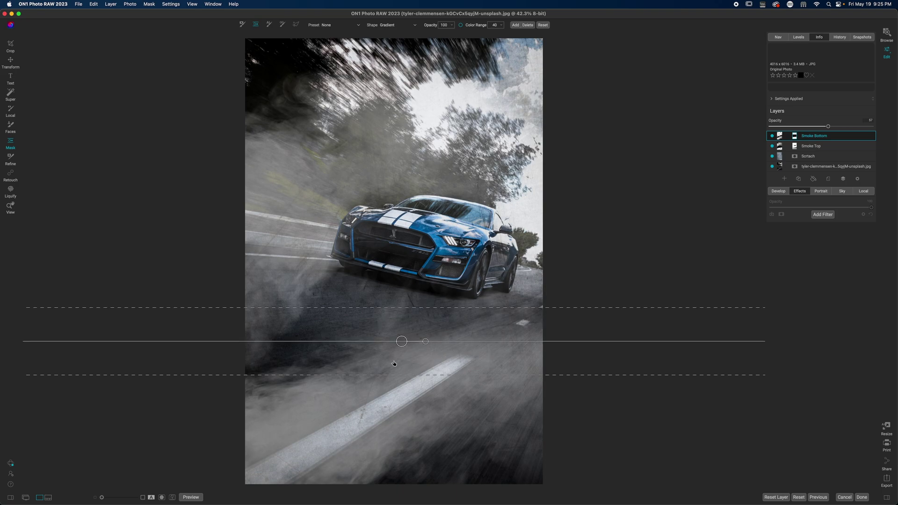
pyautogui.moveTo(424, 343); pyautogui.dragTo(361, 412)
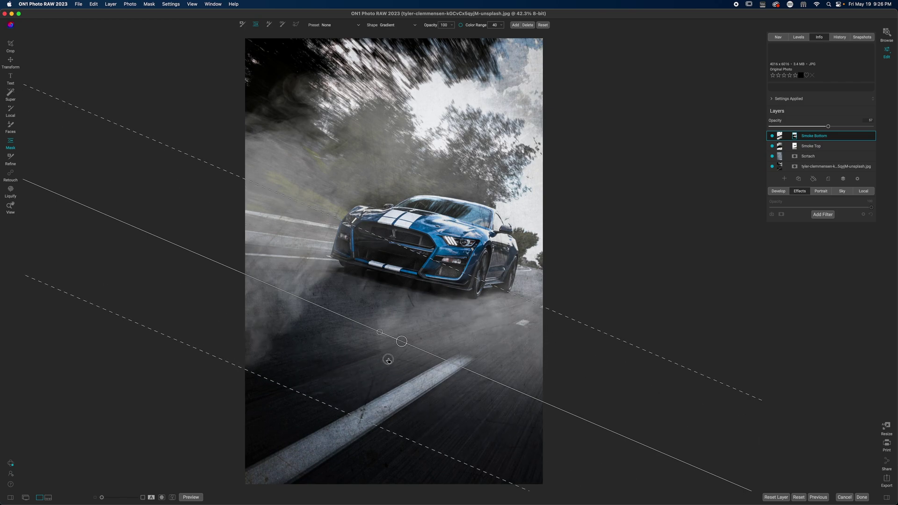
pyautogui.moveTo(388, 359); pyautogui.dragTo(336, 386)
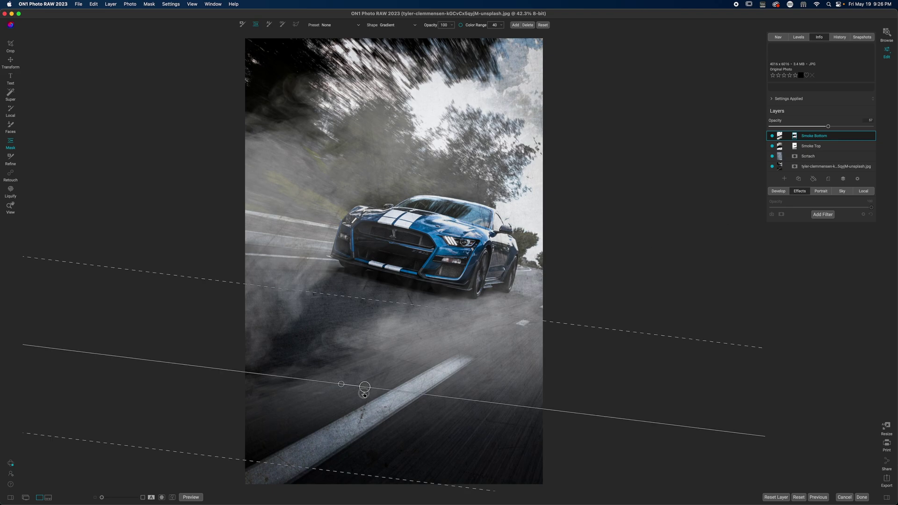
pyautogui.moveTo(364, 393); pyautogui.dragTo(357, 410)
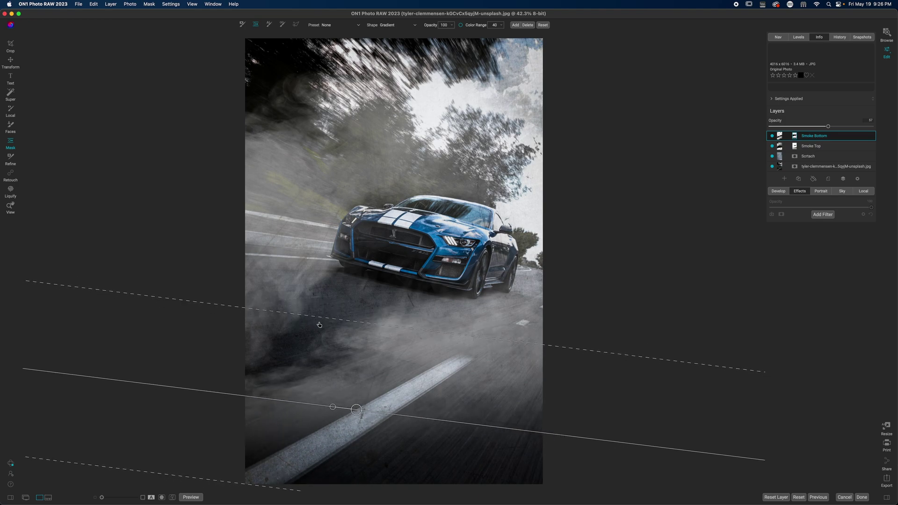
pyautogui.moveTo(320, 325); pyautogui.dragTo(364, 308)
# Browse the ATMOS 2 Overlays backgrounds for an overlay to add as a new layer.
pyautogui.click(784, 179)
pyautogui.click(170, 93)
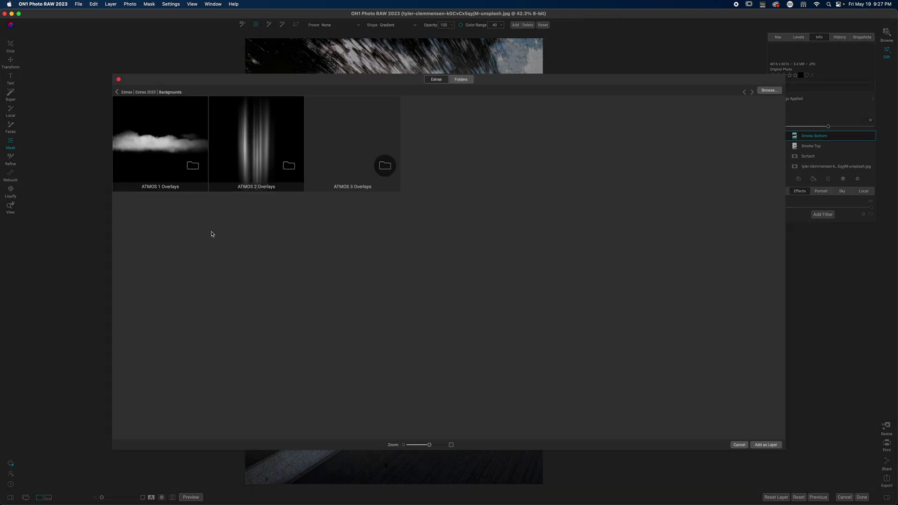
pyautogui.doubleClick(275, 142)
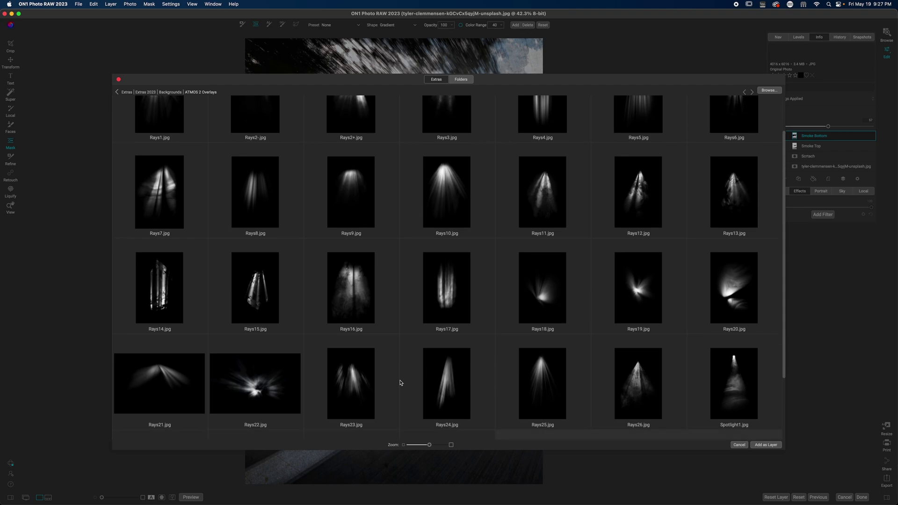
pyautogui.scroll(-3, 400, 382)
pyautogui.scroll(2, 400, 382)
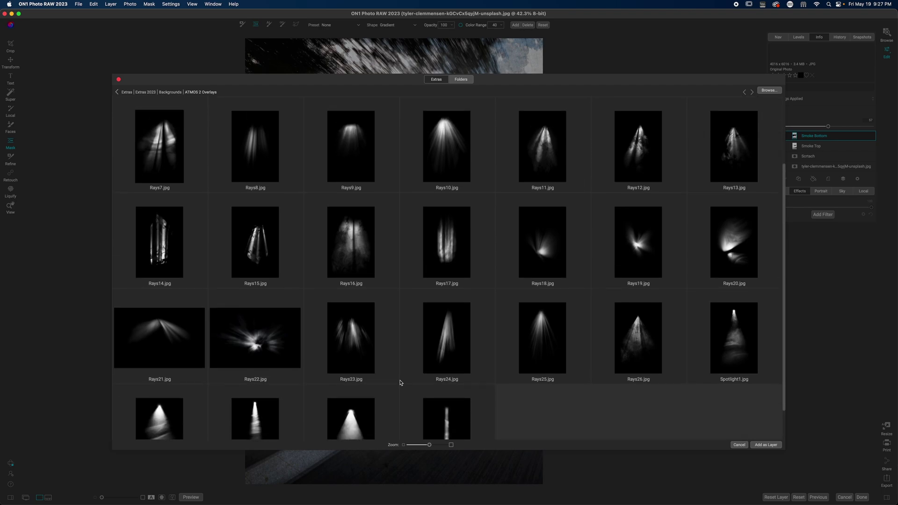
pyautogui.scroll(2, 400, 382)
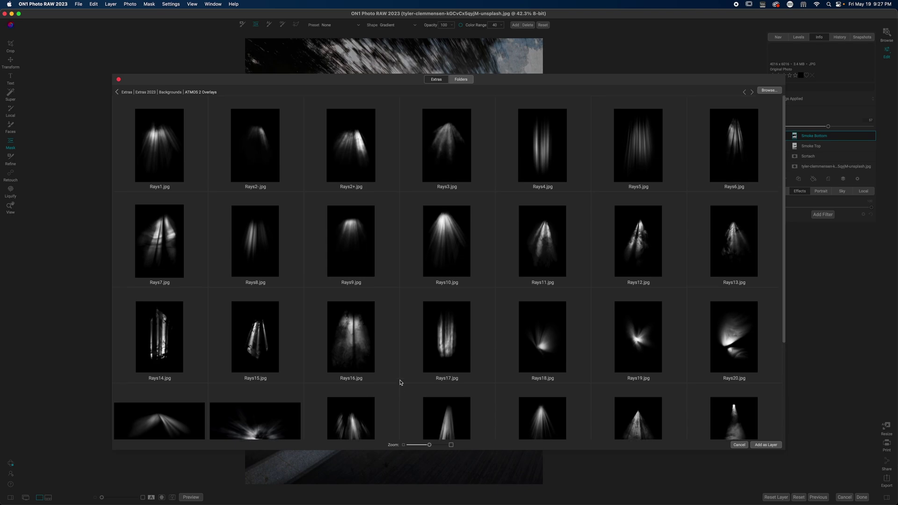
# Add Glass_10.jpg from the ATMOS 3 Overlays backgrounds as a layer above Smoke Bottom.
pyautogui.click(166, 95)
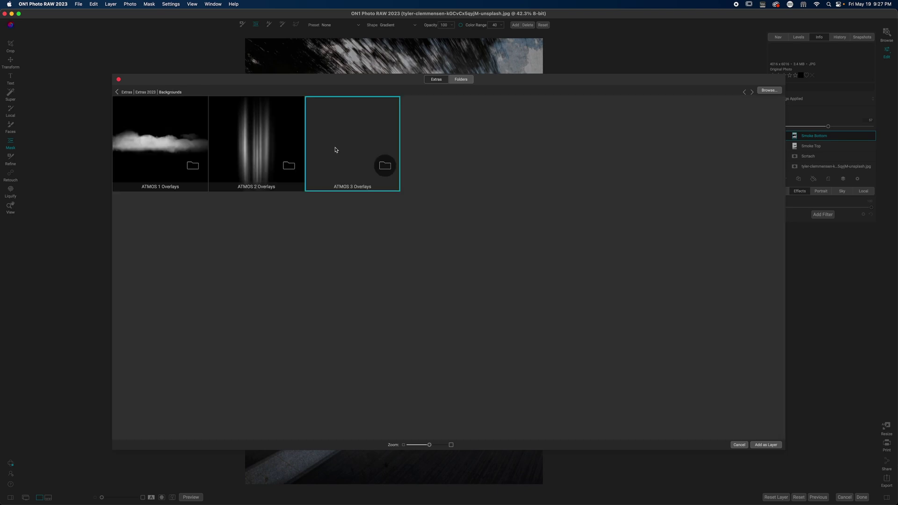
pyautogui.doubleClick(335, 150)
pyautogui.scroll(-1, 329, 278)
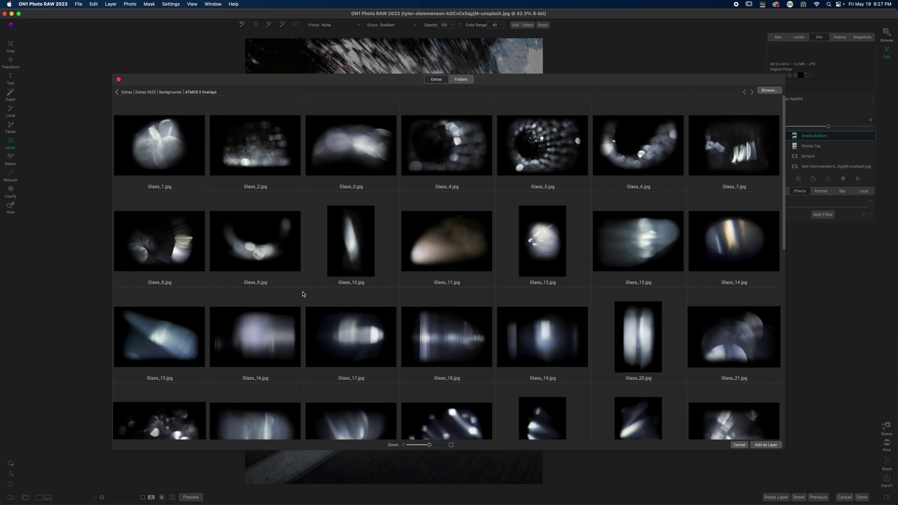
pyautogui.scroll(-1, 346, 211)
pyautogui.scroll(-3, 346, 220)
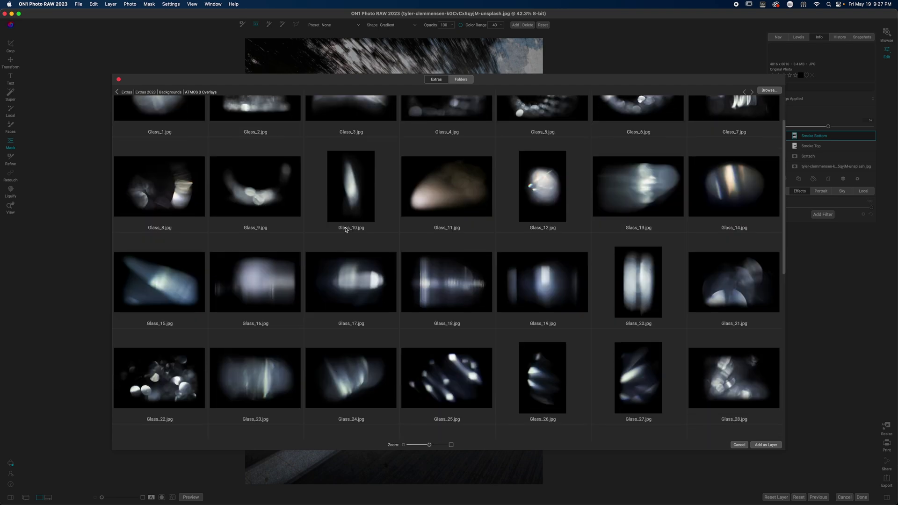
pyautogui.scroll(-15, 349, 301)
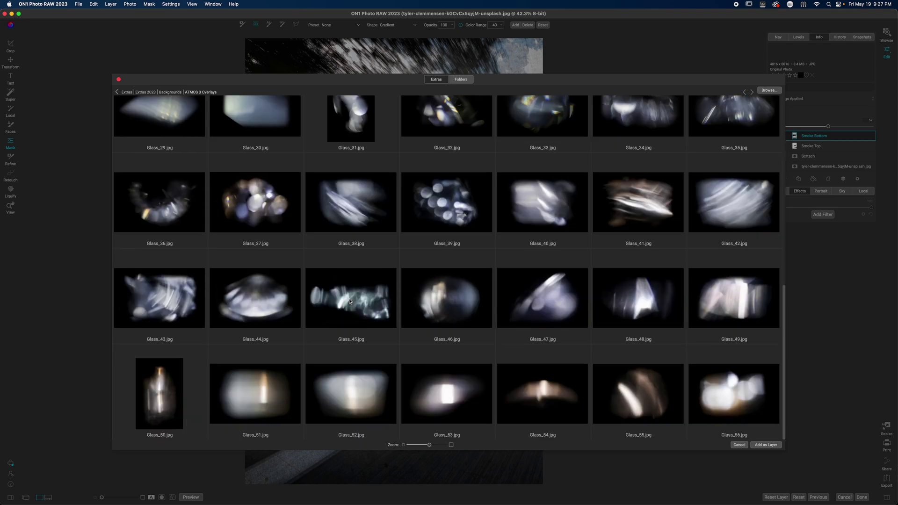
pyautogui.scroll(15, 350, 301)
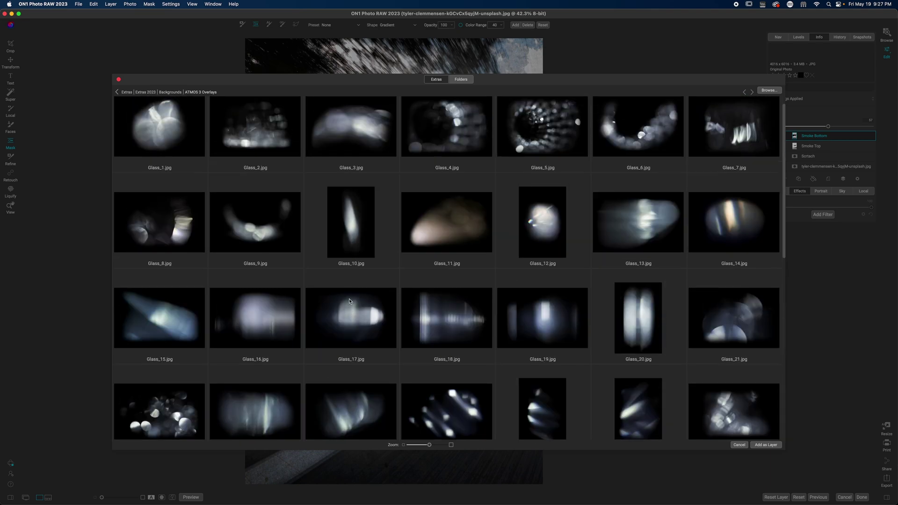
pyautogui.click(335, 234)
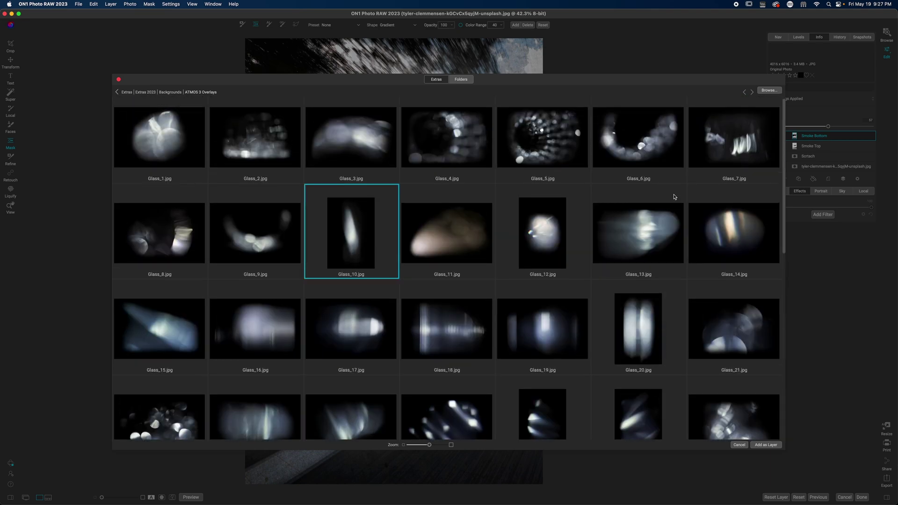
pyautogui.click(760, 445)
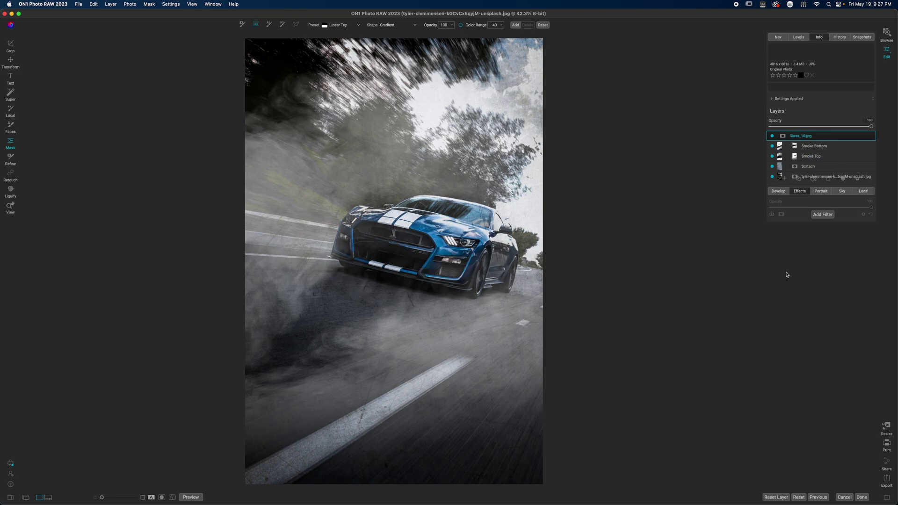
# Preview blending modes for the Glass_10.jpg layer and apply a lightening mode that drops its black background.
pyautogui.click(857, 189)
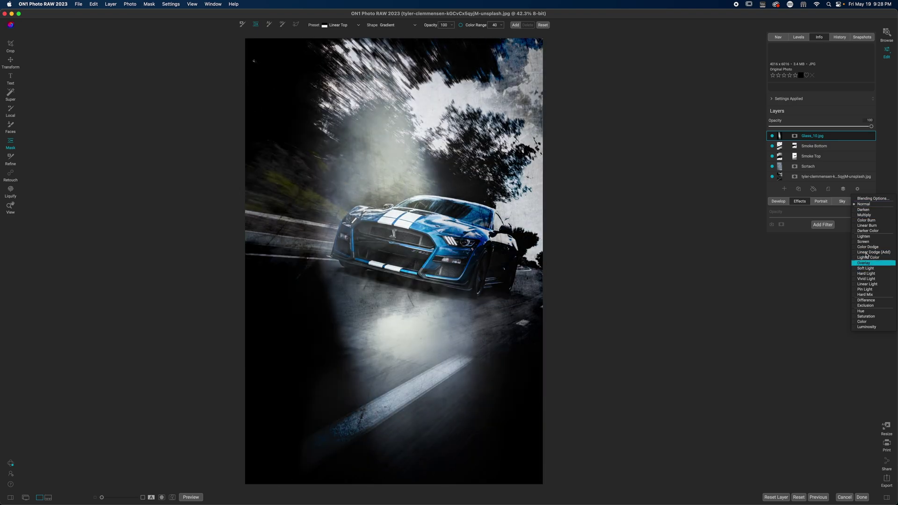
pyautogui.press('Up')
pyautogui.press('Up')
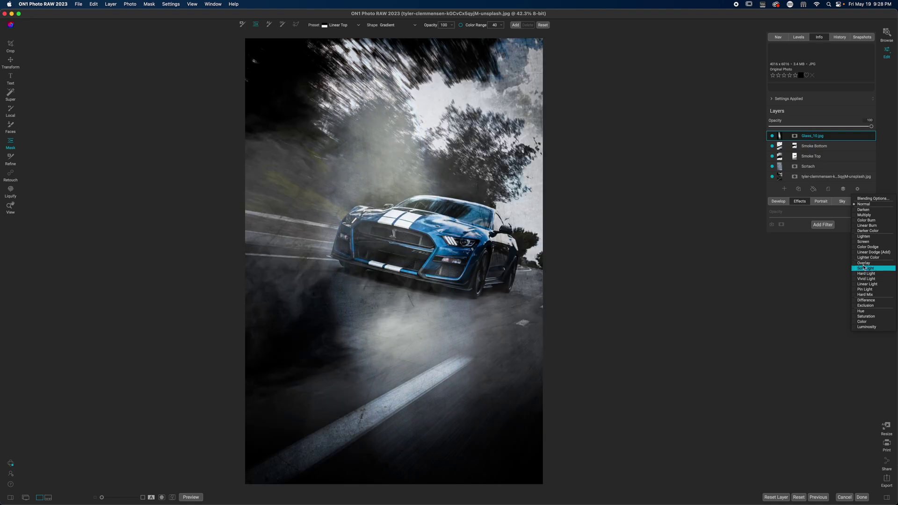
pyautogui.click(866, 257)
# Scale the Glass_10.jpg layer down slightly from its corner and set its blending mode to Screen.
pyautogui.press('v')
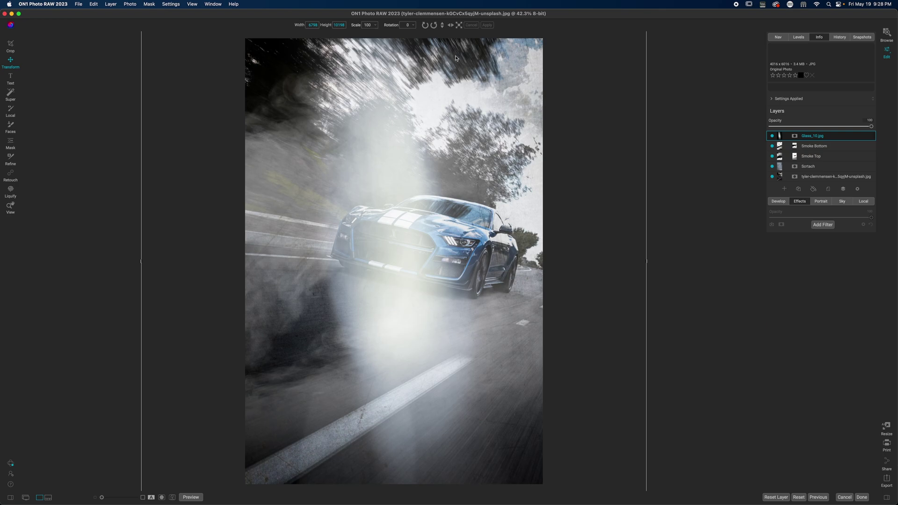
pyautogui.press('super+minus')
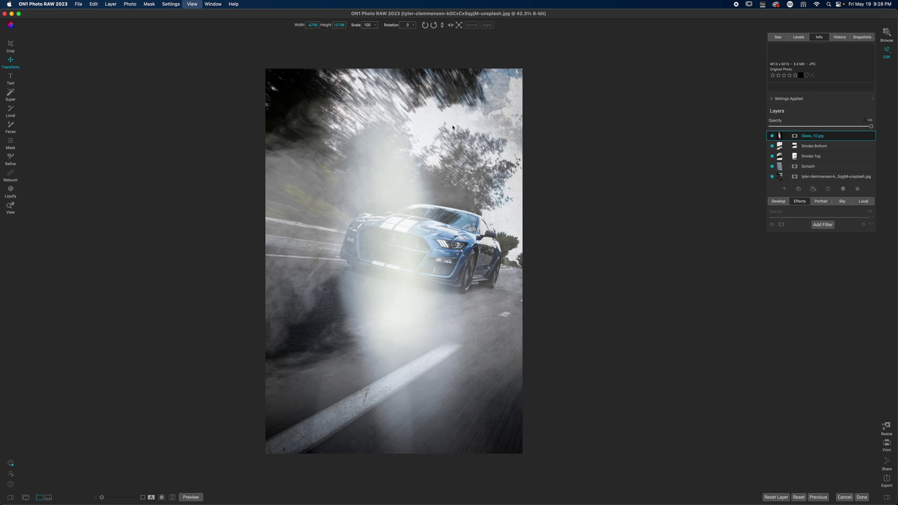
pyautogui.press('super+minus')
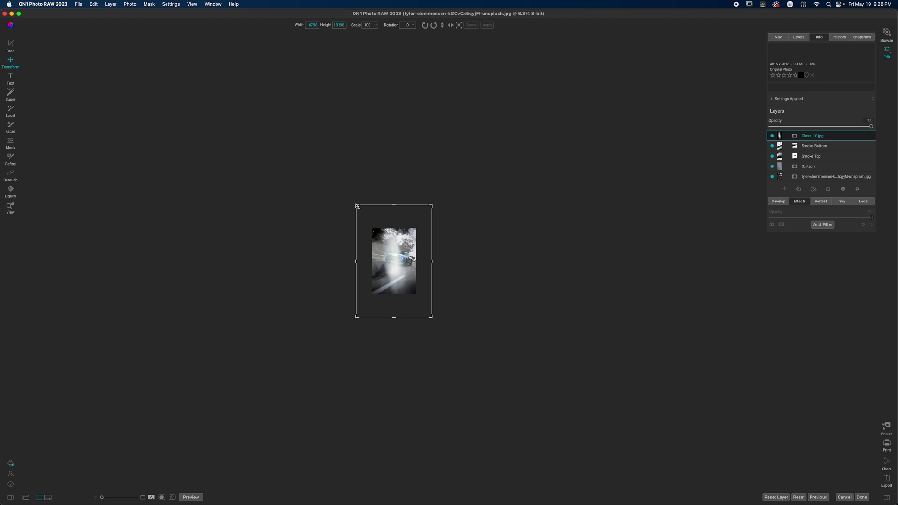
pyautogui.moveTo(357, 206)
pyautogui.mouseDown()
pyautogui.moveTo(369, 229)
pyautogui.moveTo(363, 215)
pyautogui.mouseUp()
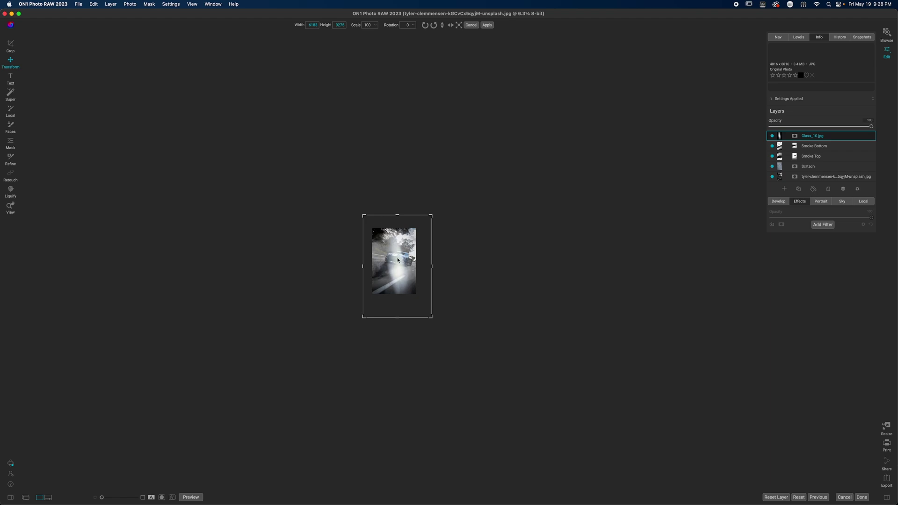
pyautogui.moveTo(363, 216)
pyautogui.mouseDown()
pyautogui.moveTo(352, 212)
pyautogui.moveTo(363, 217)
pyautogui.mouseUp()
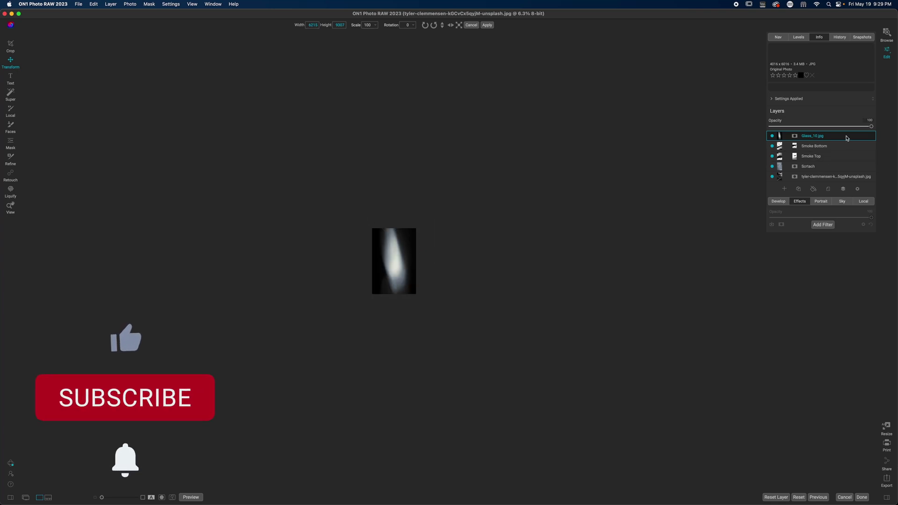
pyautogui.click(858, 189)
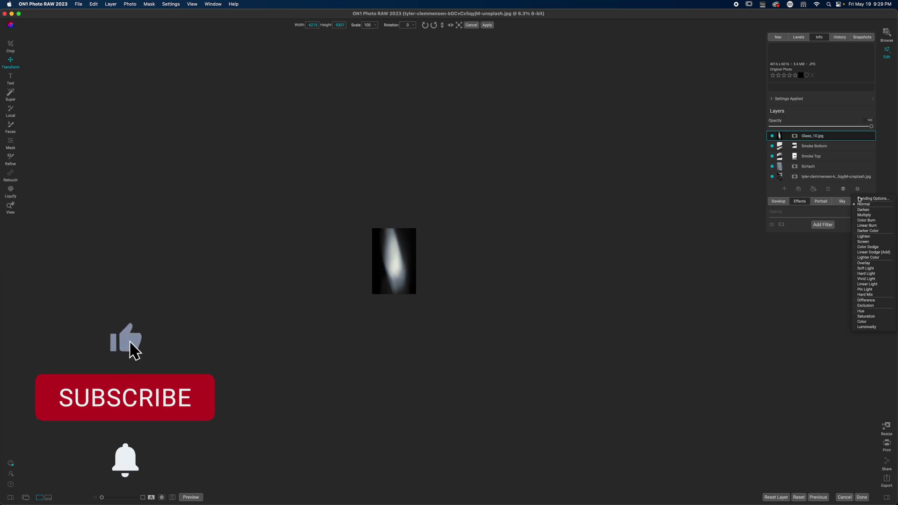
pyautogui.click(864, 241)
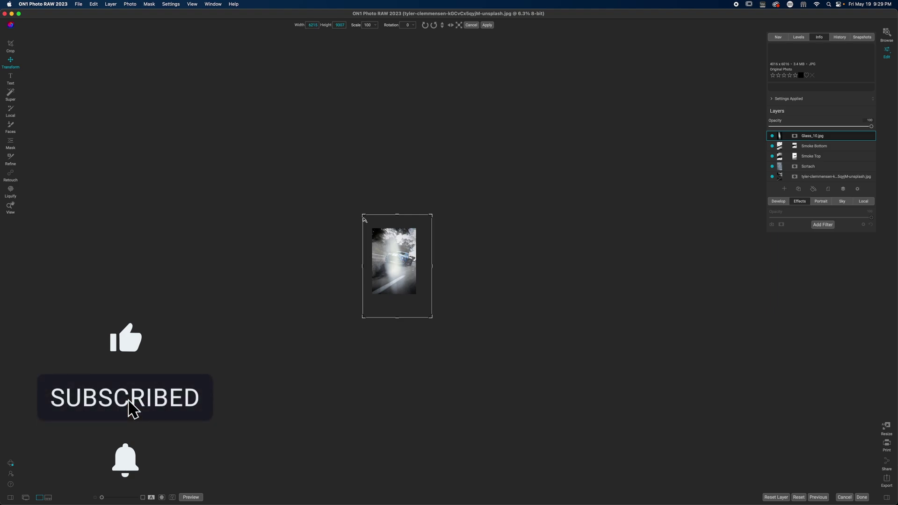
# Shrink Glass_10.jpg to about 2161 by 3242 pixels and place it over the car's headlight.
pyautogui.moveTo(365, 220); pyautogui.dragTo(400, 276)
pyautogui.moveTo(421, 304); pyautogui.dragTo(407, 277)
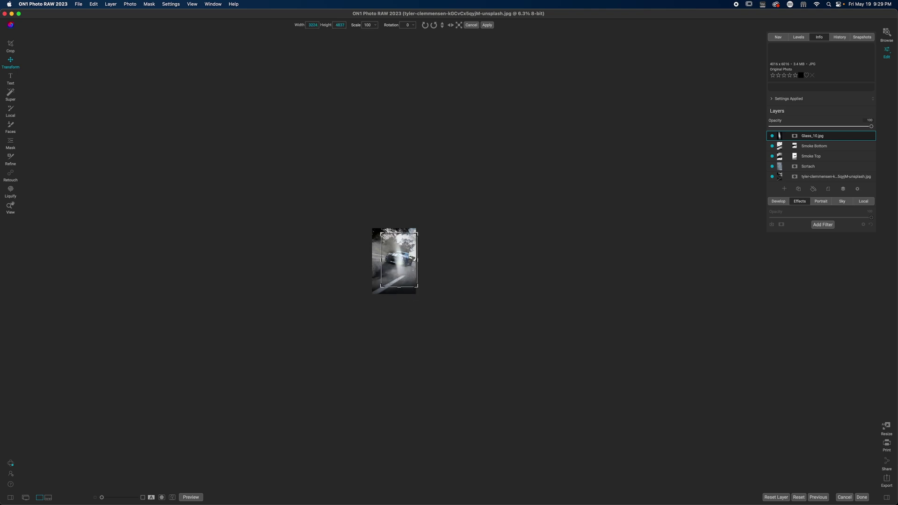
pyautogui.moveTo(382, 234); pyautogui.dragTo(406, 266)
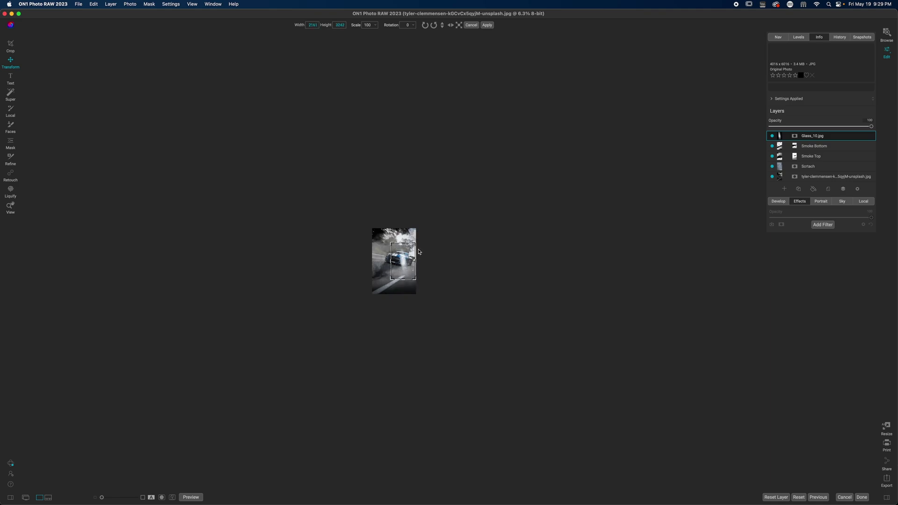
pyautogui.press('super+0')
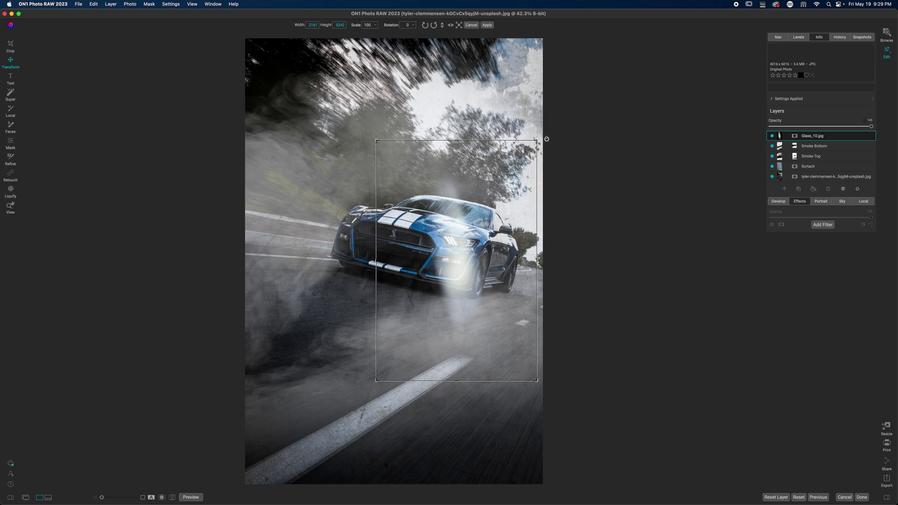
# Rotate the Glass_10.jpg light to -77 degrees and squash it into a narrower band across the car's headlight.
pyautogui.moveTo(547, 139); pyautogui.dragTo(335, 108)
pyautogui.moveTo(459, 261); pyautogui.dragTo(458, 255)
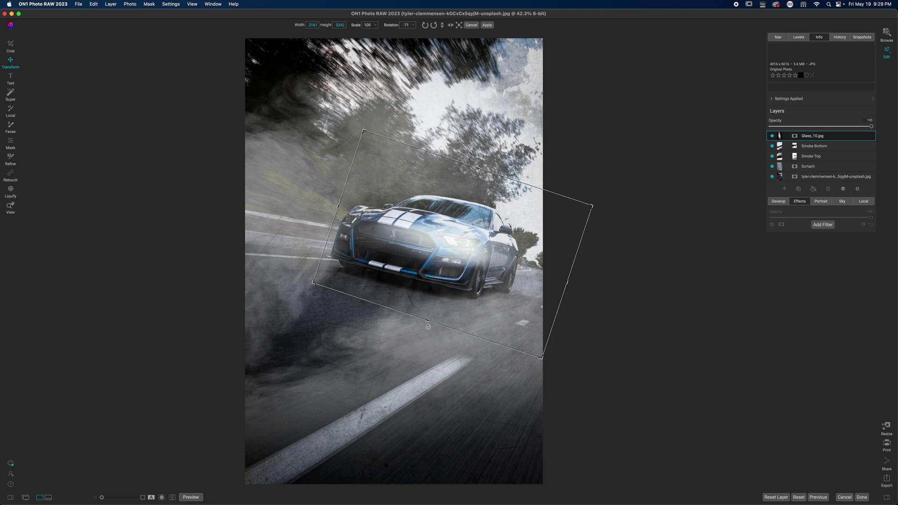
pyautogui.moveTo(429, 317); pyautogui.dragTo(440, 280)
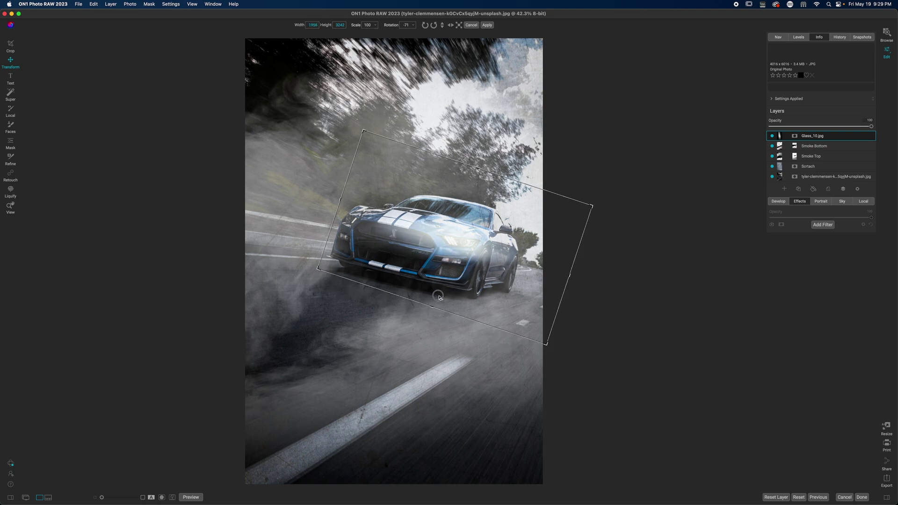
pyautogui.moveTo(480, 171); pyautogui.dragTo(467, 201)
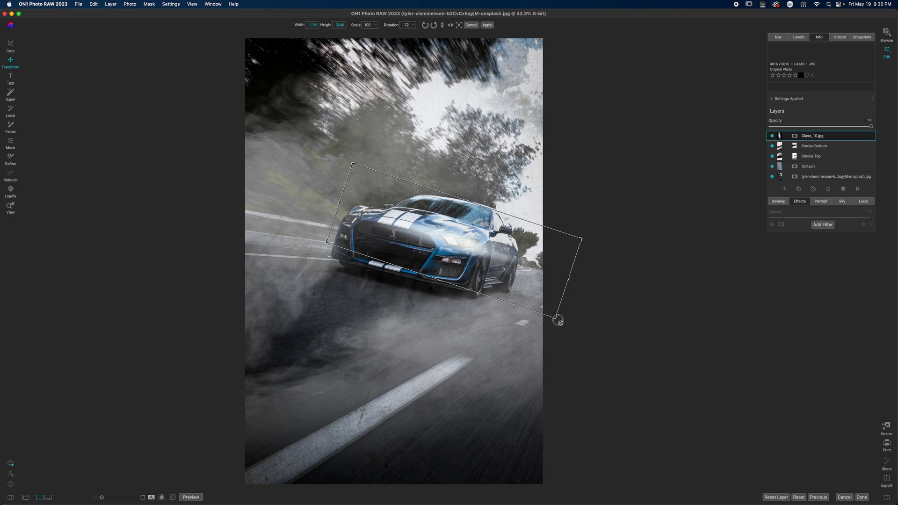
pyautogui.moveTo(559, 318); pyautogui.dragTo(566, 311)
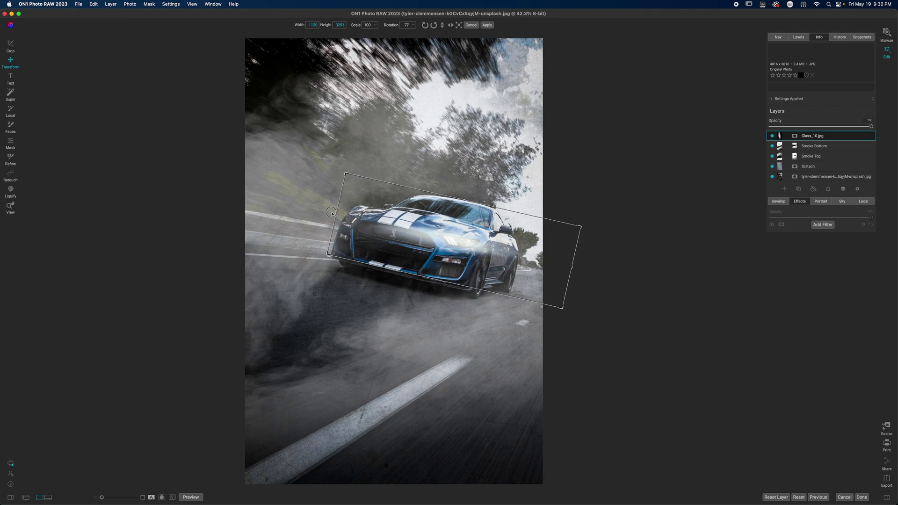
# Lengthen and flatten the light streak over the headlight to a width of about 818 pixels, rotated to -72 degrees.
pyautogui.moveTo(330, 212); pyautogui.dragTo(313, 210)
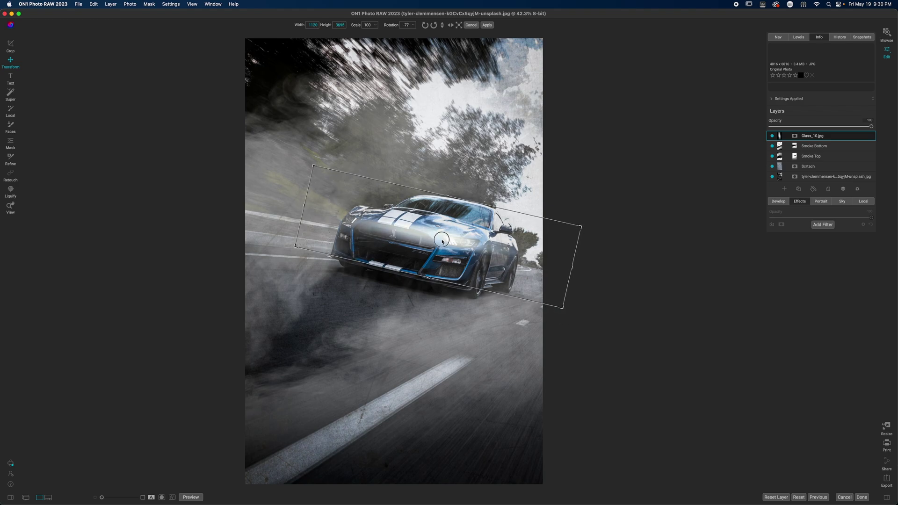
pyautogui.moveTo(449, 243); pyautogui.dragTo(448, 243)
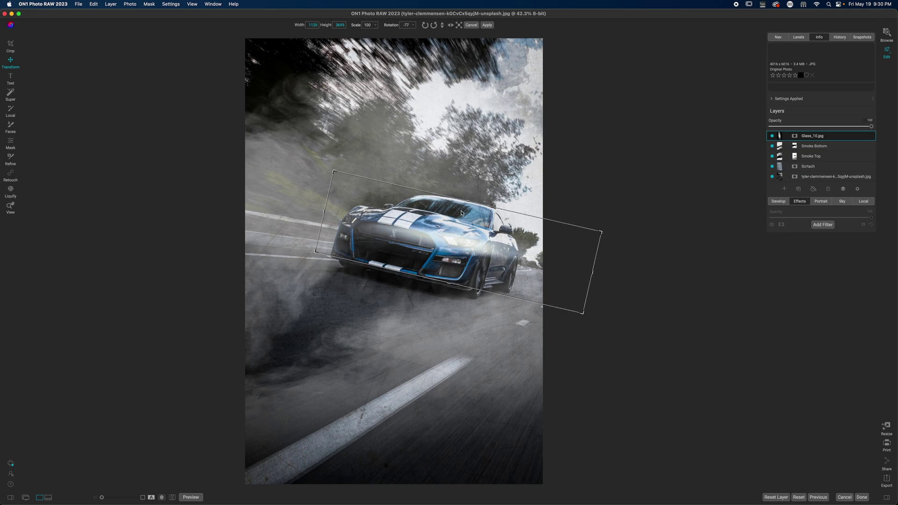
pyautogui.moveTo(467, 201); pyautogui.dragTo(456, 245)
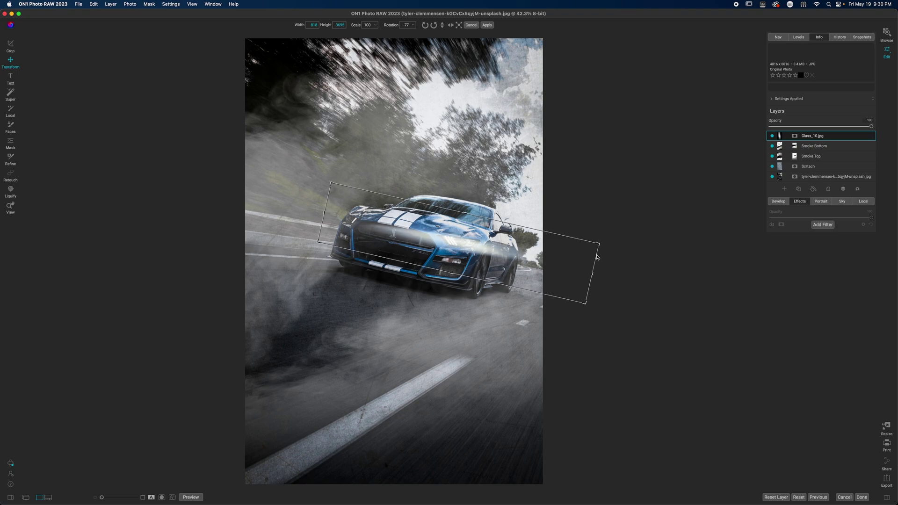
pyautogui.moveTo(604, 257); pyautogui.dragTo(607, 274)
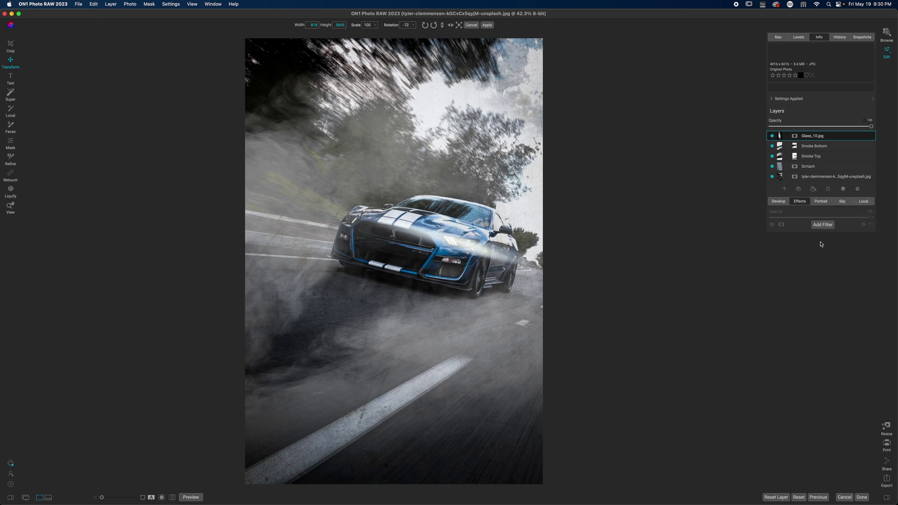
# Reduce Glass_10.jpg's opacity to about 77 and add a yellow-orange Photo Filter with hue about 46 and amount about 45.
pyautogui.click(871, 140)
pyautogui.moveTo(871, 127); pyautogui.dragTo(849, 130)
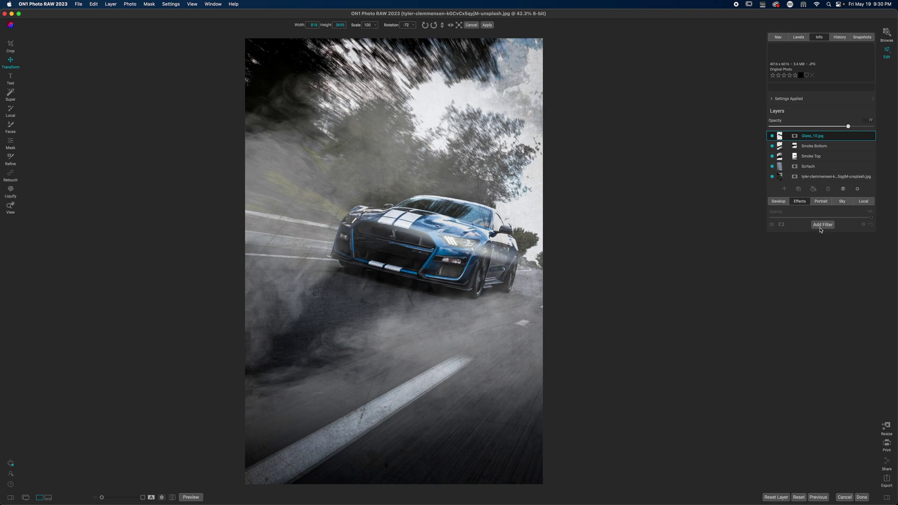
pyautogui.click(821, 226)
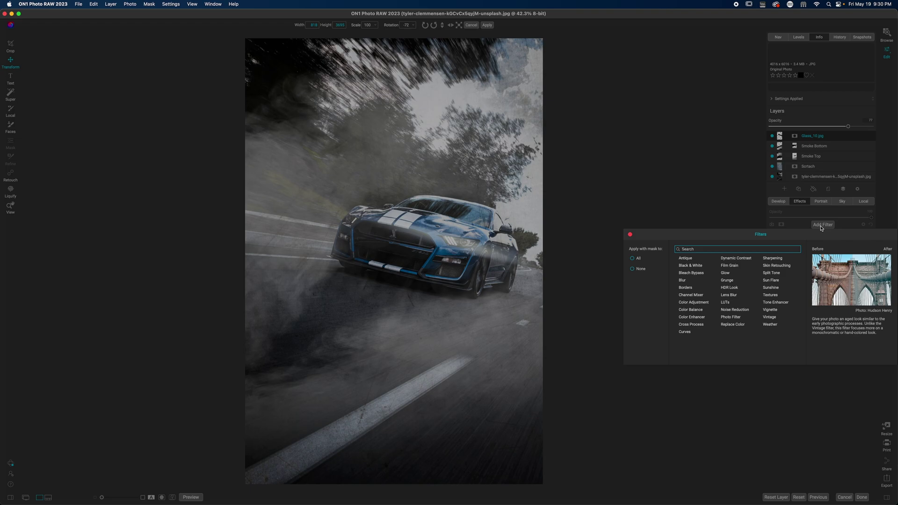
pyautogui.click(733, 321)
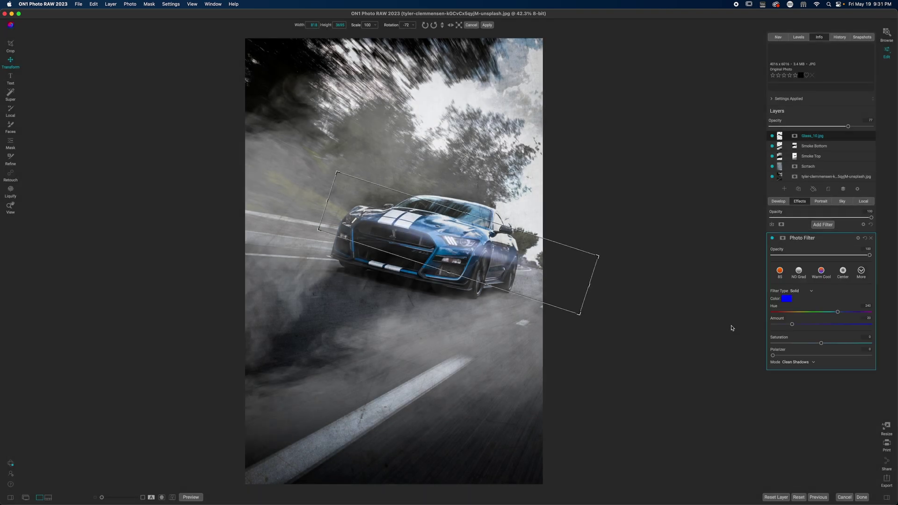
pyautogui.click(791, 312)
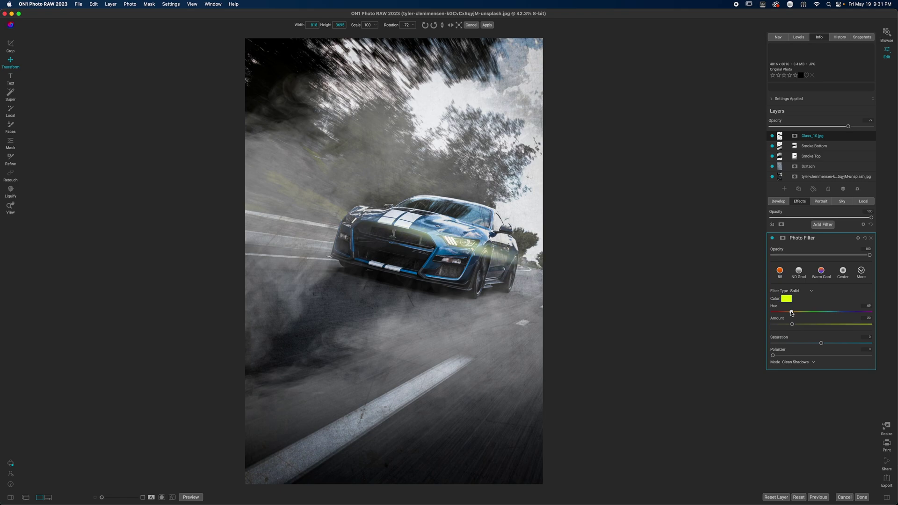
pyautogui.moveTo(791, 313); pyautogui.dragTo(817, 326)
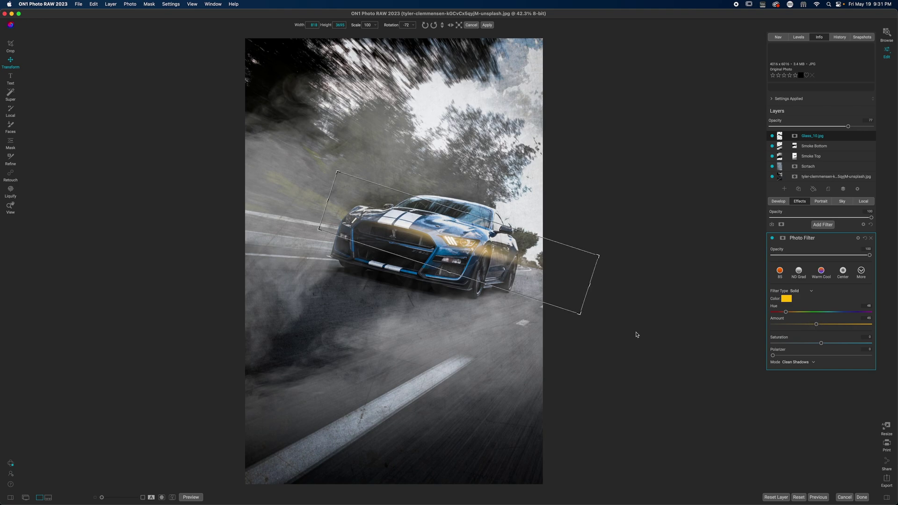
pyautogui.click(828, 239)
pyautogui.click(825, 226)
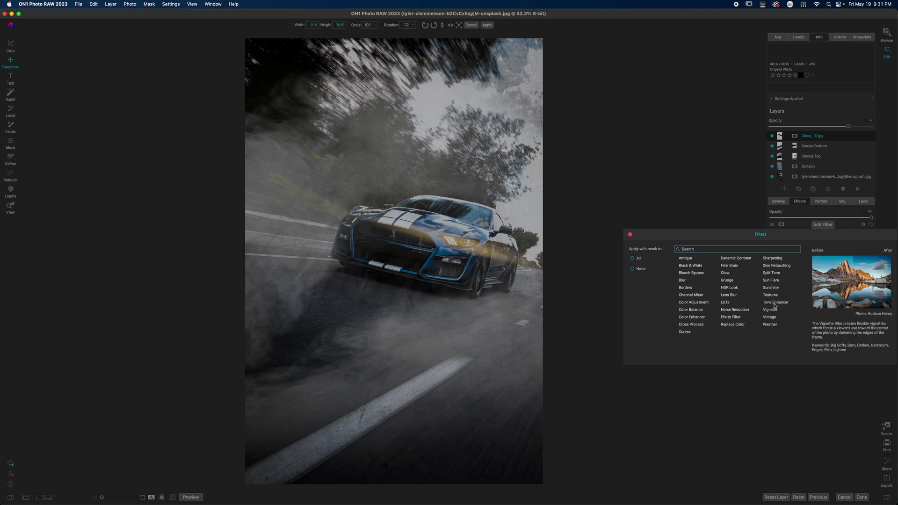
pyautogui.click(770, 296)
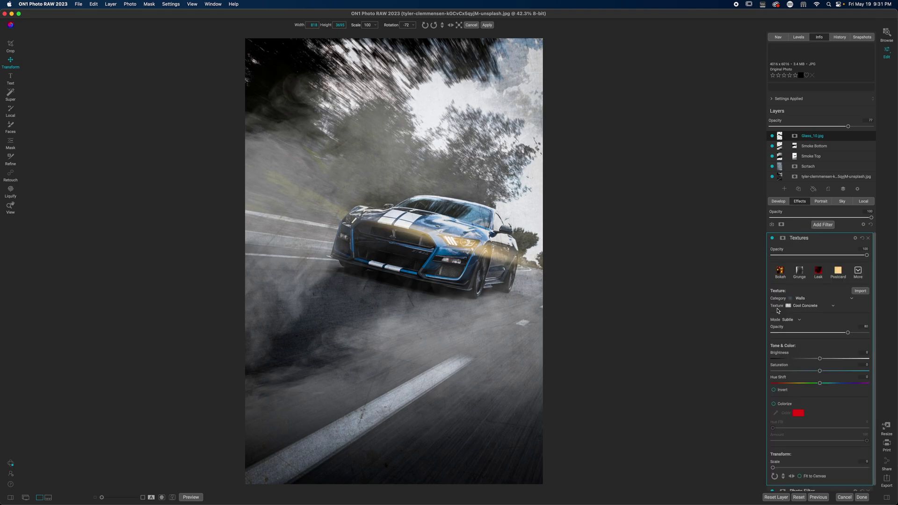
pyautogui.click(833, 306)
pyautogui.click(827, 121)
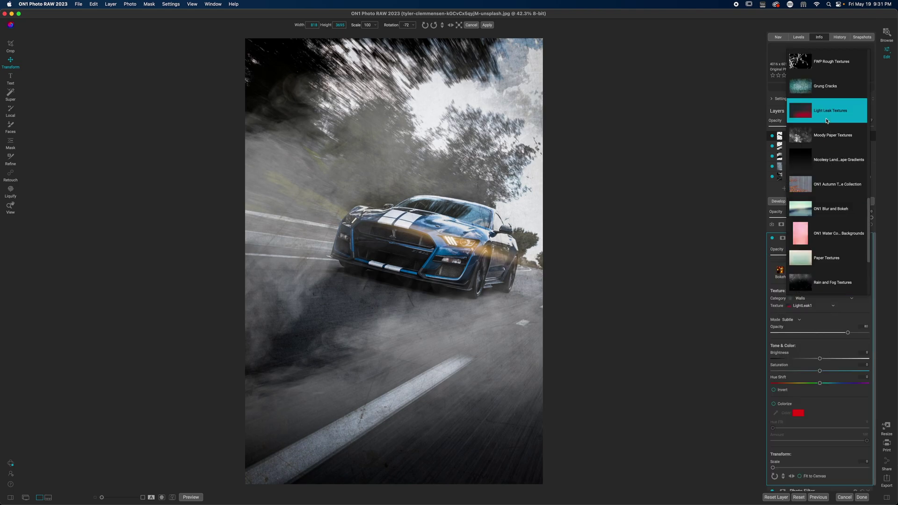
pyautogui.scroll(-5, 827, 122)
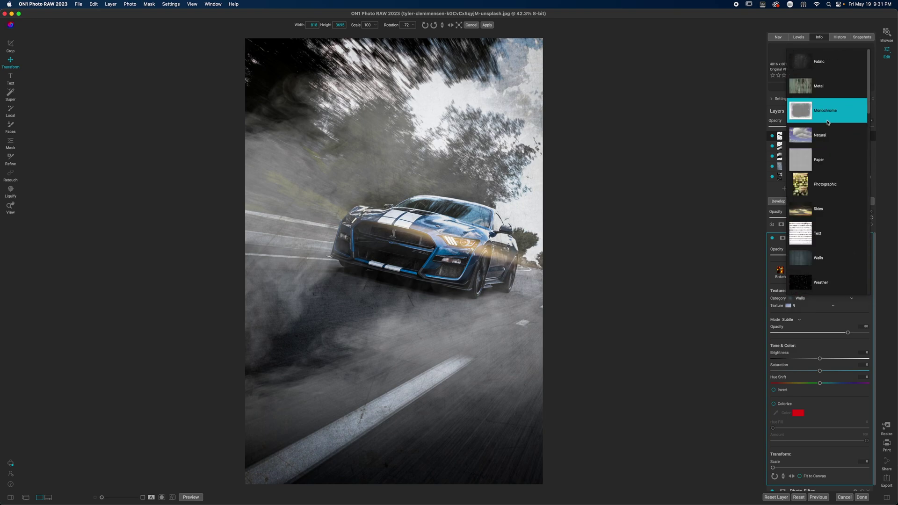
pyautogui.scroll(-4, 827, 122)
pyautogui.scroll(4, 827, 123)
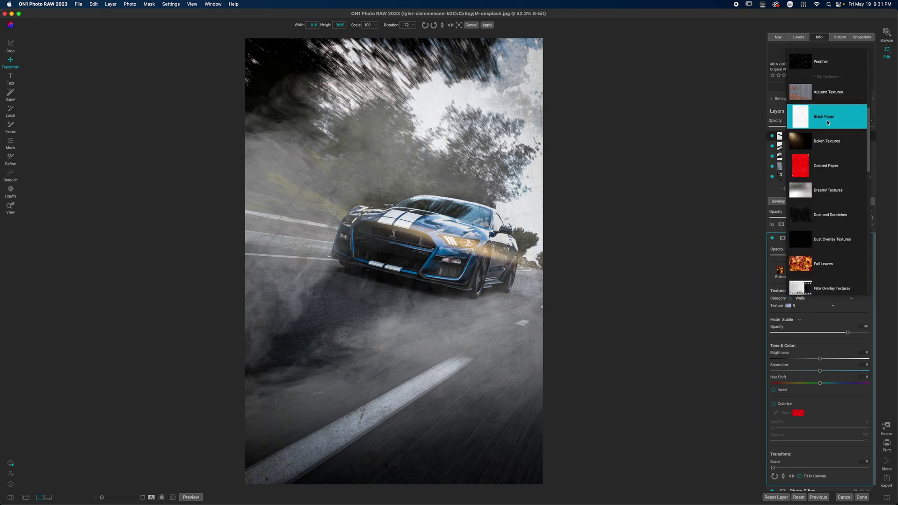
pyautogui.click(727, 247)
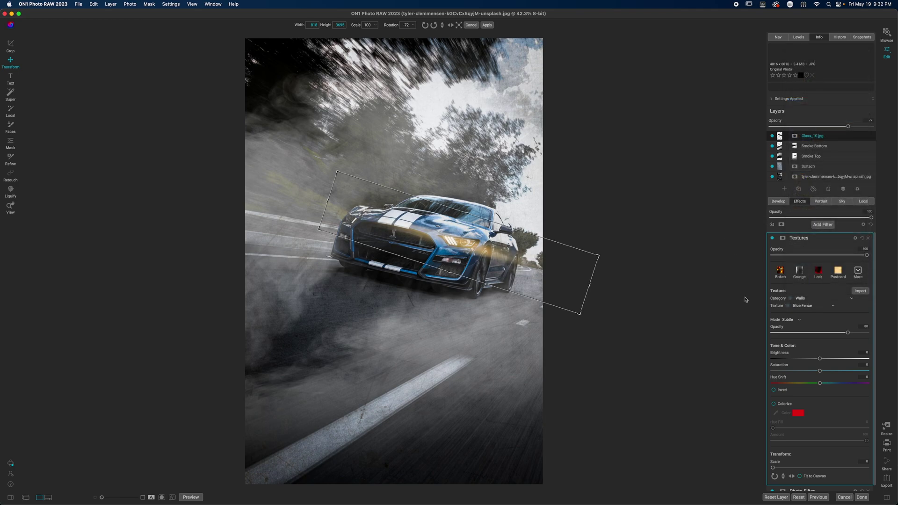
pyautogui.click(869, 239)
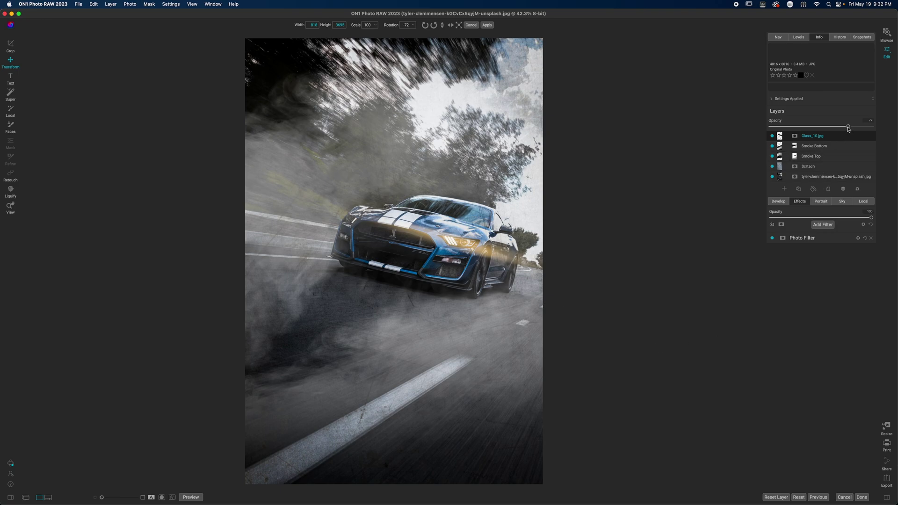
# Lower Glass_10.jpg's opacity a little more and create a new stamped layer above it.
pyautogui.moveTo(848, 127); pyautogui.dragTo(844, 127)
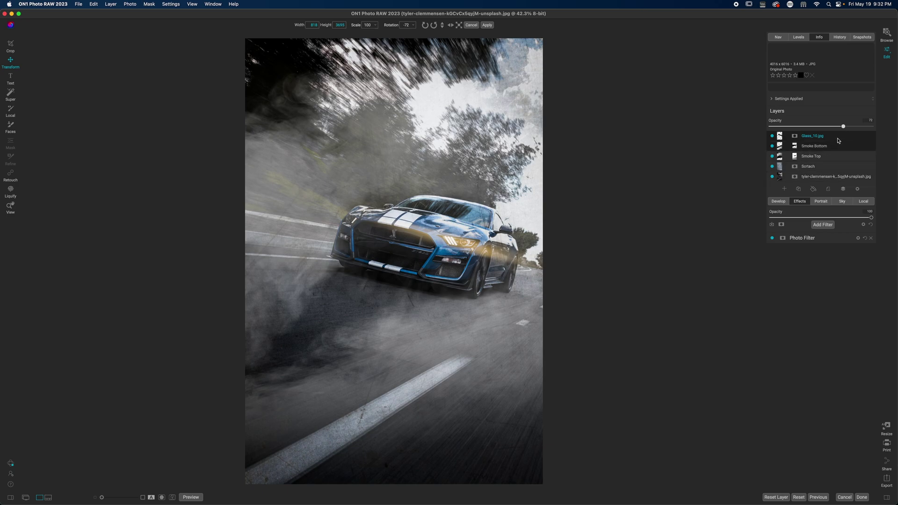
pyautogui.rightClick(838, 139)
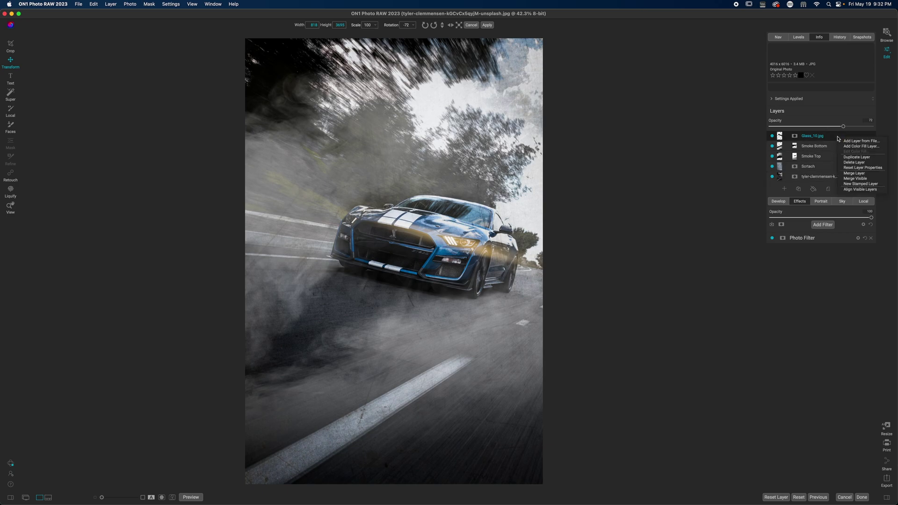
pyautogui.click(882, 187)
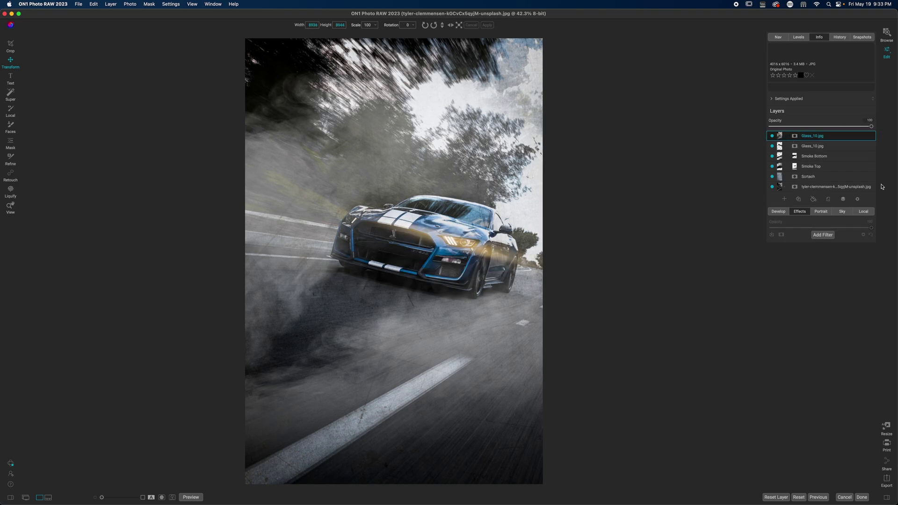
# Rename the new top layer Stamped Layer and toggle its visibility off and back on.
pyautogui.doubleClick(813, 136)
pyautogui.write('Stamped Layer')
pyautogui.press('Return')
pyautogui.click(772, 136)
pyautogui.click(773, 138)
# Add a LUTs filter to Stamped Layer.
pyautogui.click(820, 238)
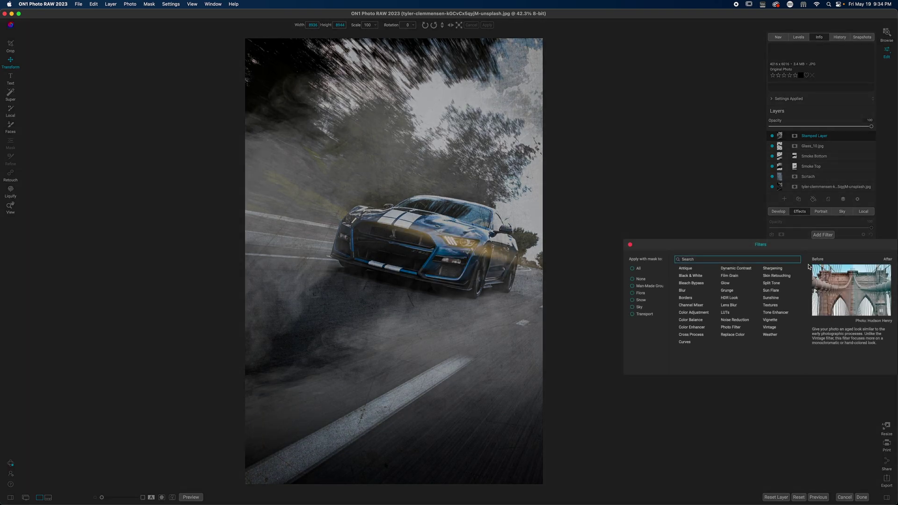
pyautogui.click(731, 314)
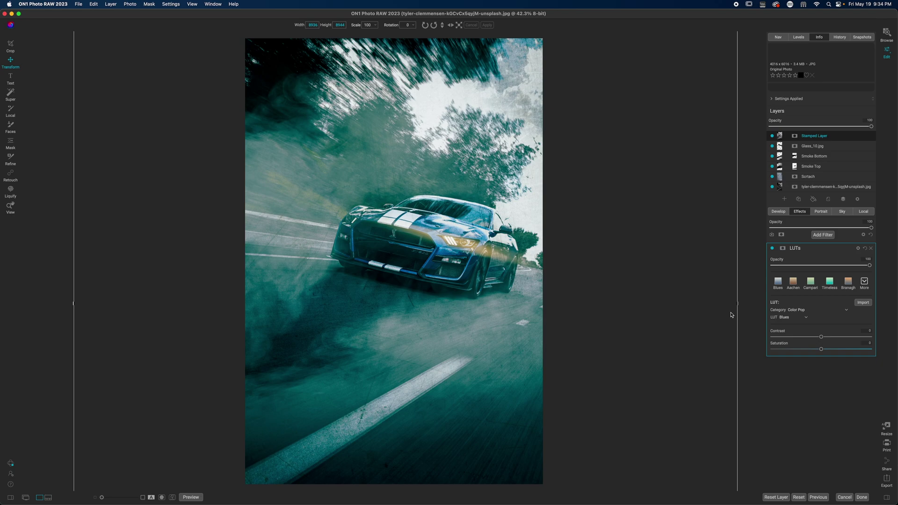
# Apply the Branagh color grading LUT to Stamped Layer and reduce the LUTs filter's opacity to about 49.
pyautogui.press('z')
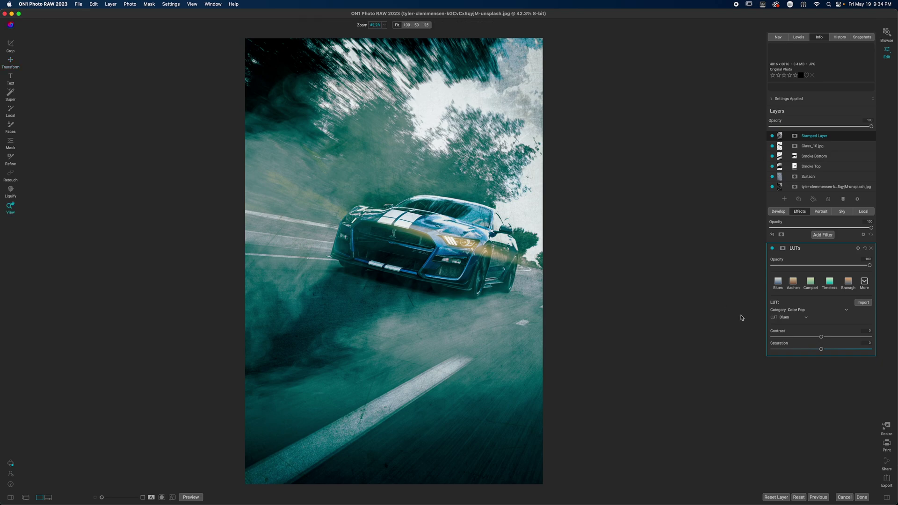
pyautogui.click(849, 284)
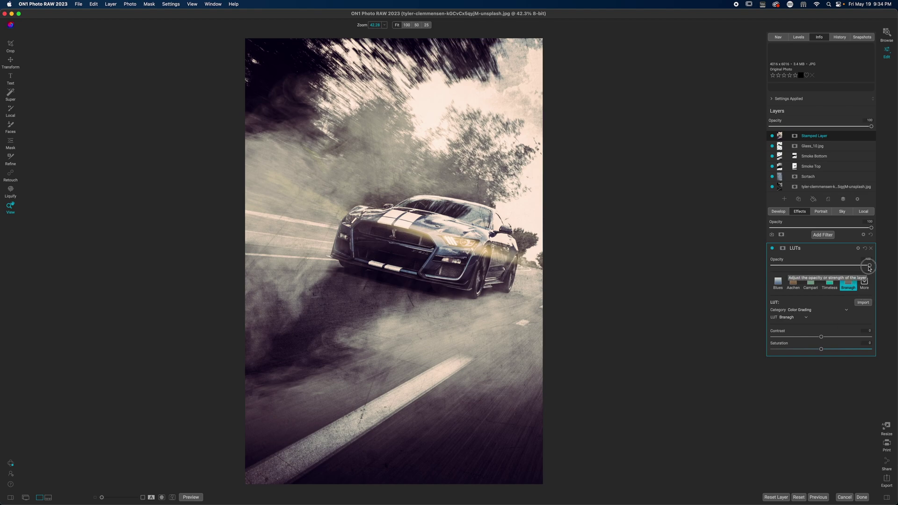
pyautogui.moveTo(870, 266); pyautogui.dragTo(821, 267)
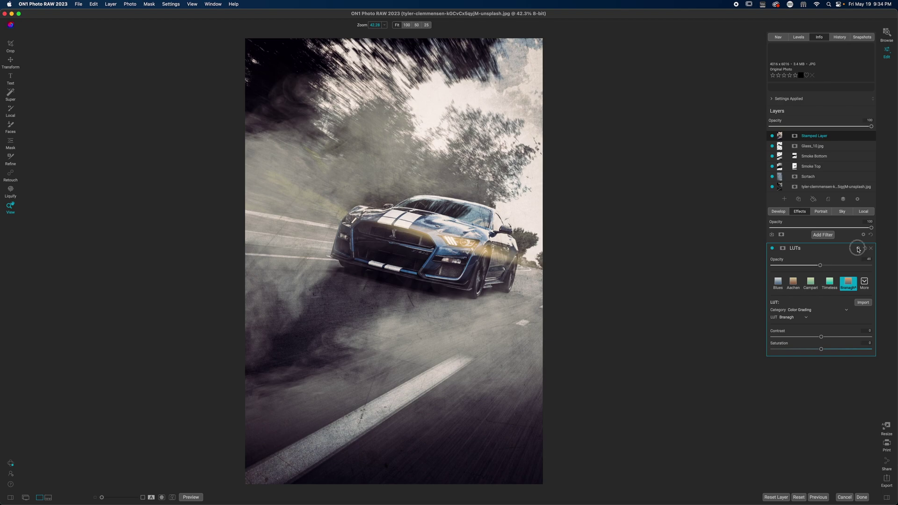
# Reduce the LUT's effect on highlights, shadows and skin, with skin at about 41, and raise the filter opacity to about 83.
pyautogui.click(858, 248)
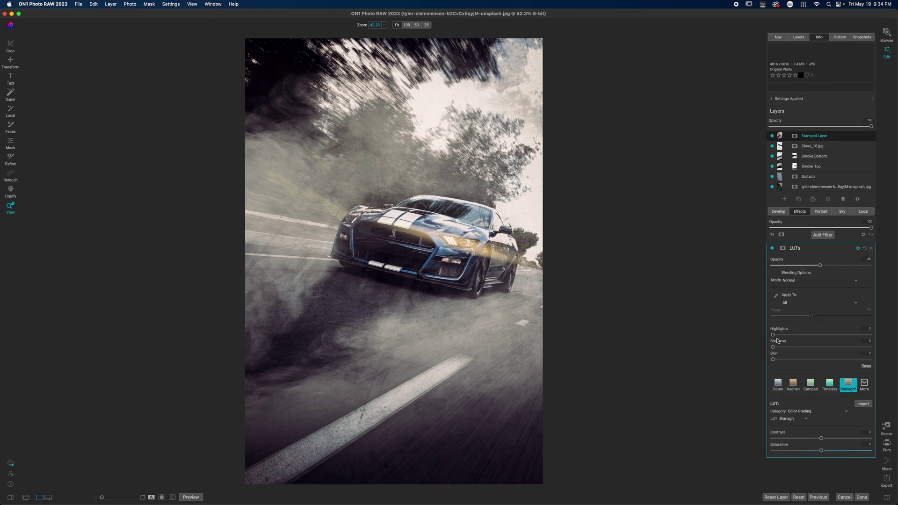
pyautogui.moveTo(773, 336); pyautogui.dragTo(842, 338)
pyautogui.moveTo(773, 347); pyautogui.dragTo(813, 358)
pyautogui.moveTo(821, 266); pyautogui.dragTo(856, 271)
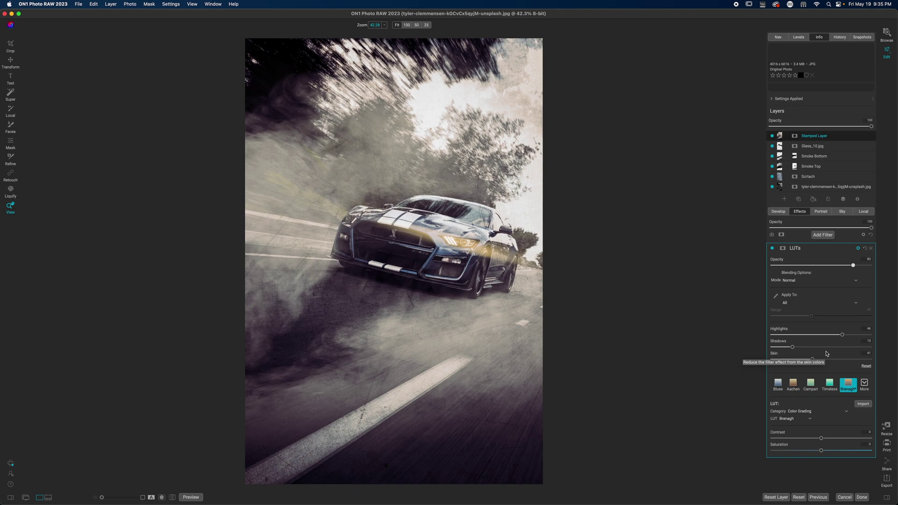
# Add a Vignette filter with the Big Softy style to Stamped Layer and lower its opacity to about 70.
pyautogui.click(823, 235)
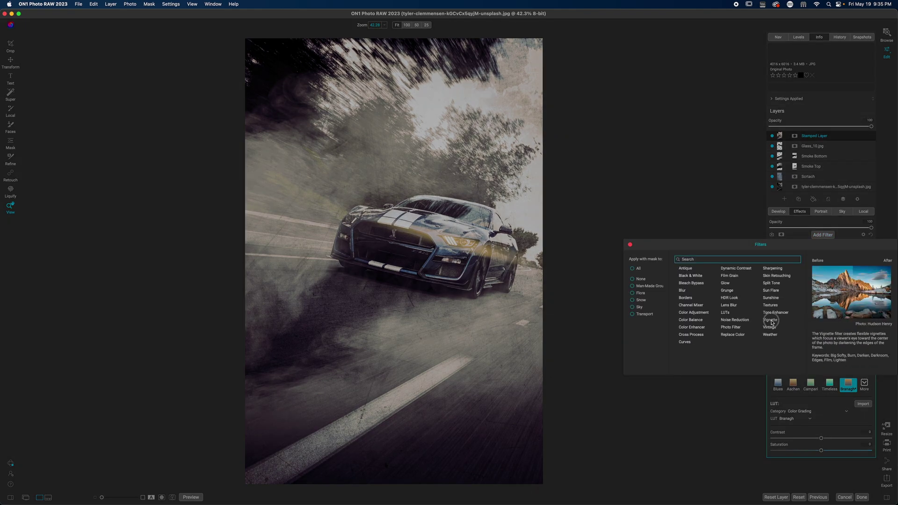
pyautogui.press('Escape')
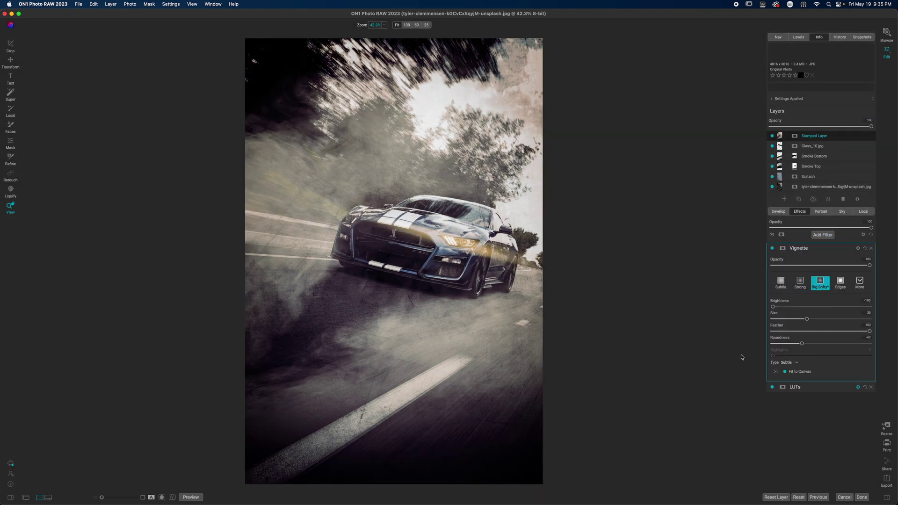
pyautogui.click(851, 267)
pyautogui.moveTo(851, 267); pyautogui.dragTo(841, 266)
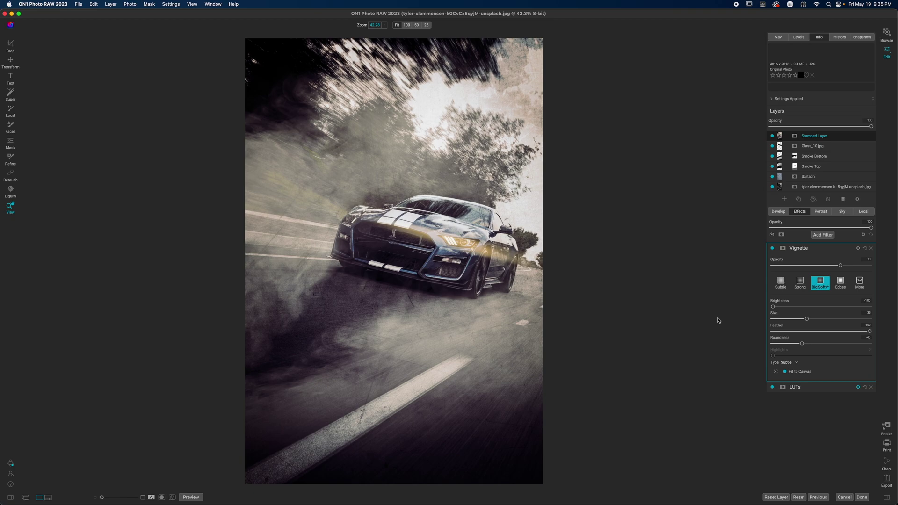
# Hide the four overlay layers between the car photo and Stamped Layer, and toggle Stamped Layer off and on to compare before and after.
pyautogui.click(772, 146)
pyautogui.click(772, 156)
pyautogui.click(772, 166)
pyautogui.click(772, 177)
pyautogui.click(773, 136)
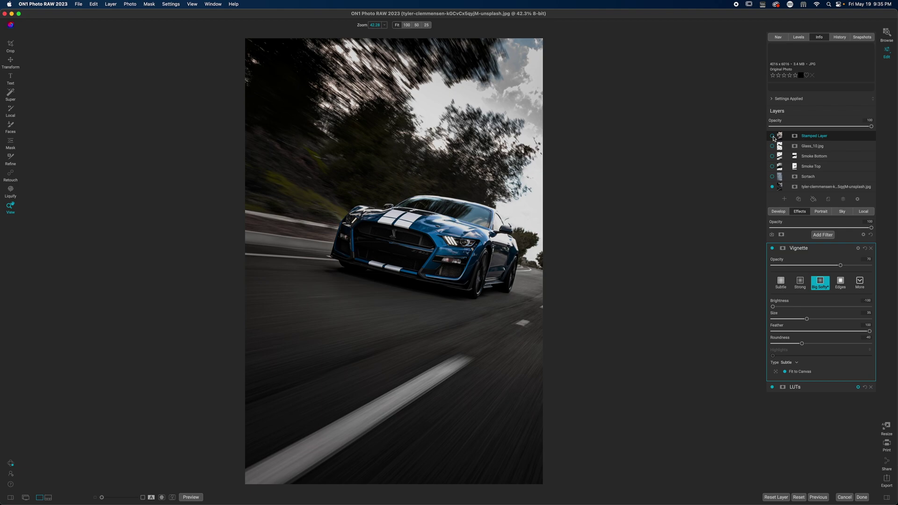
pyautogui.click(772, 136)
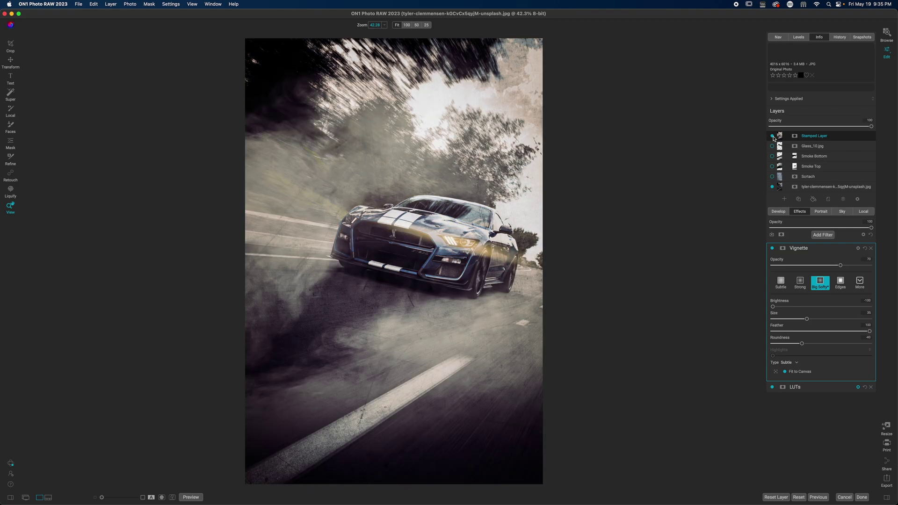